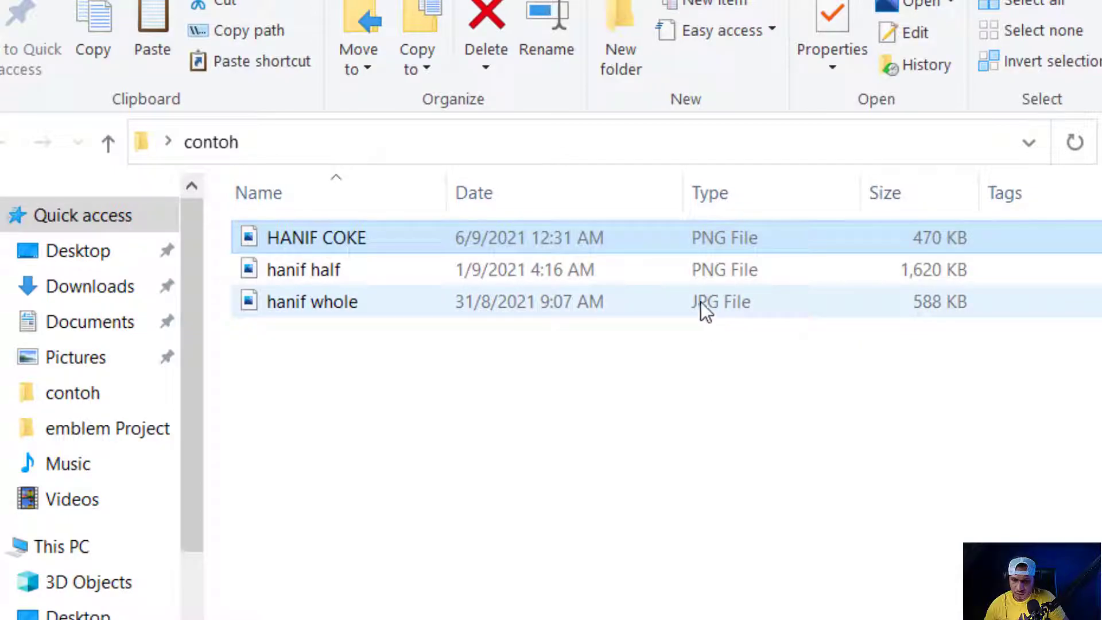
Preview the full-body JPG and the half-body PNG photos from the contoh folder.
left_click(294, 308)
double_click(294, 307)
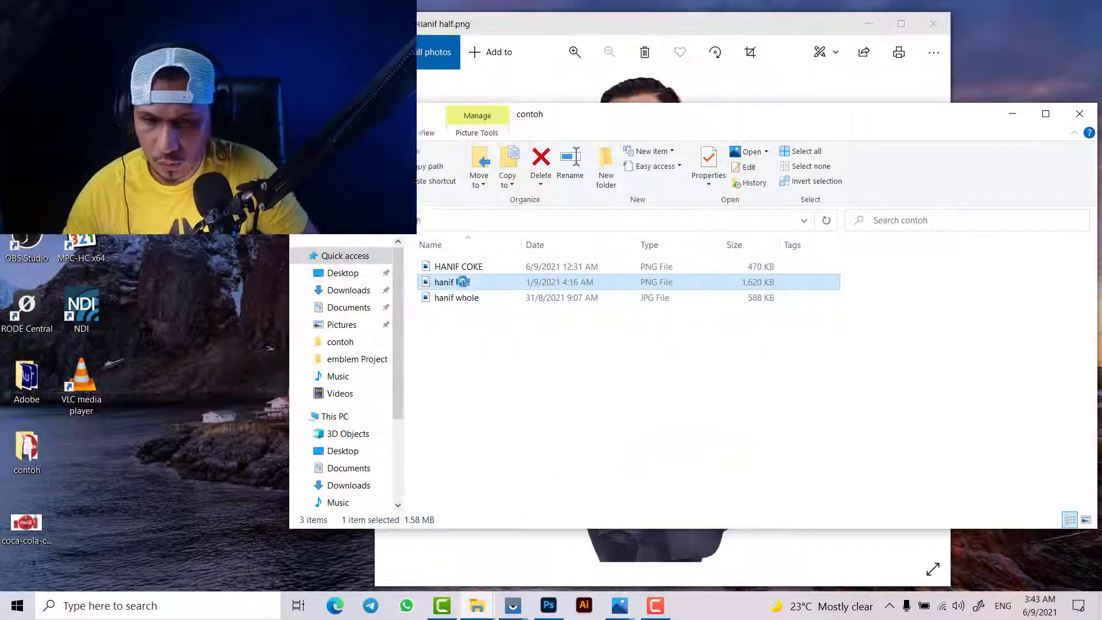
mouse_move(626, 598)
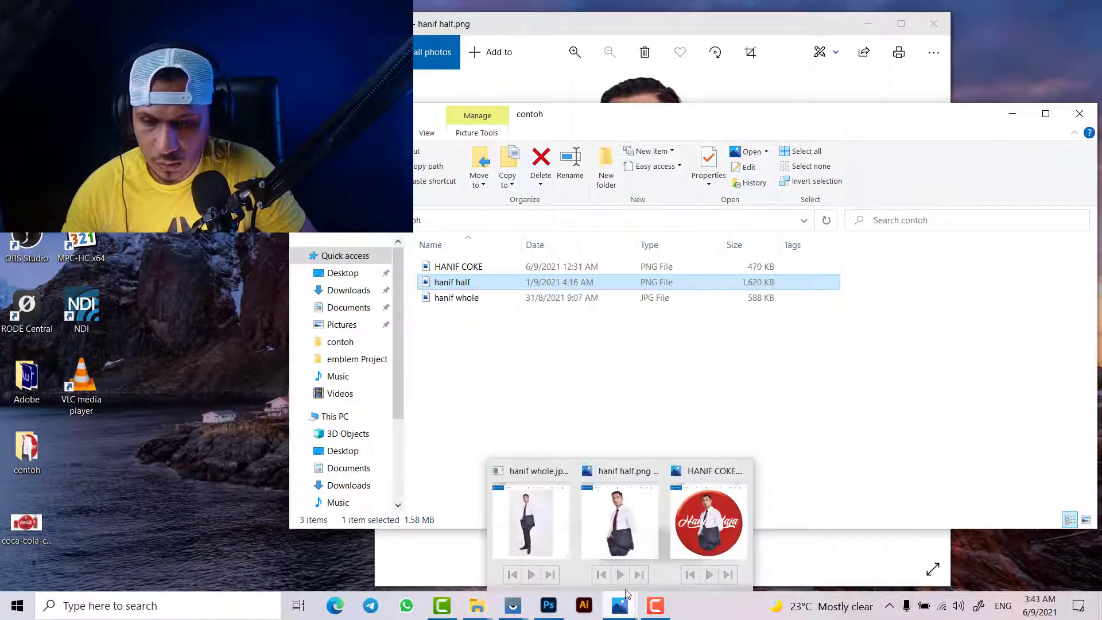
left_click(615, 508)
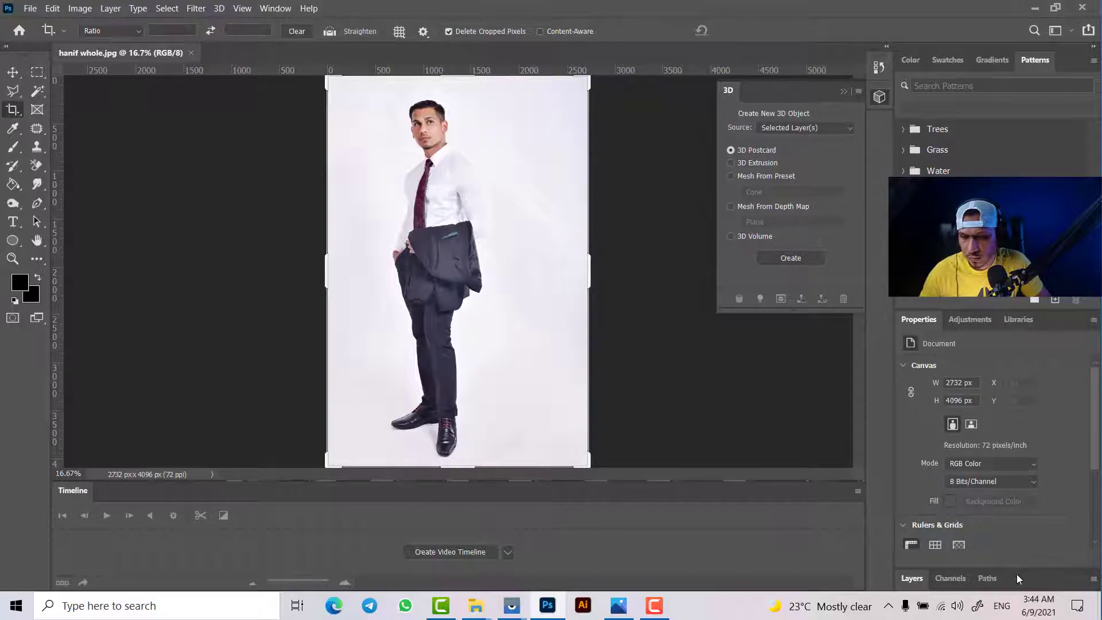
Convert the locked Background layer of the full-body photo into a regular layer named Layer 0.
left_click(919, 580)
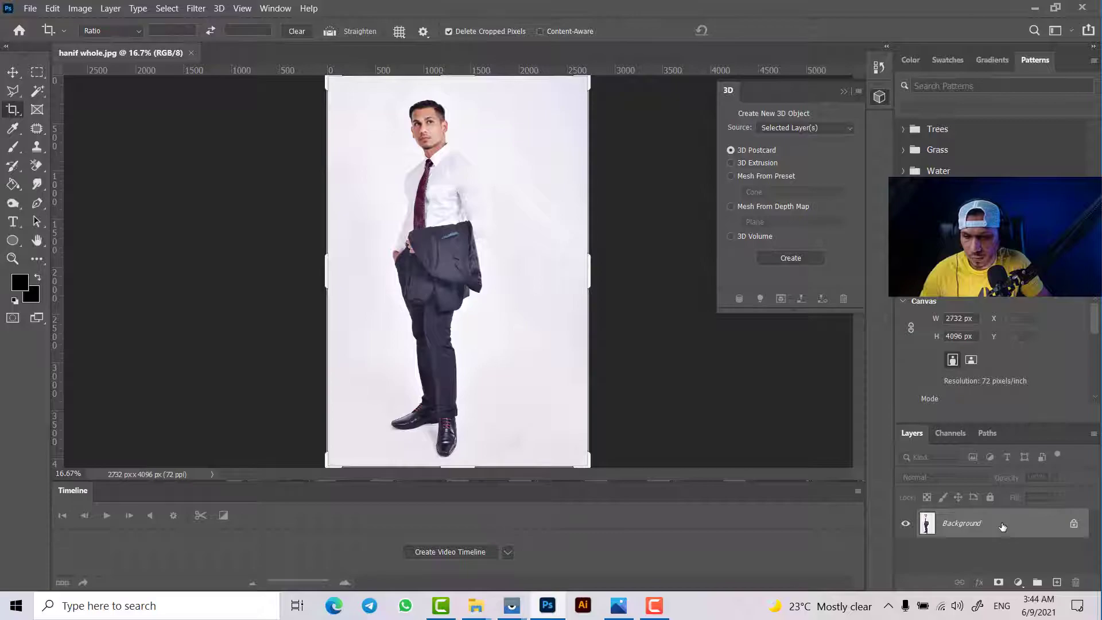
double_click(983, 528)
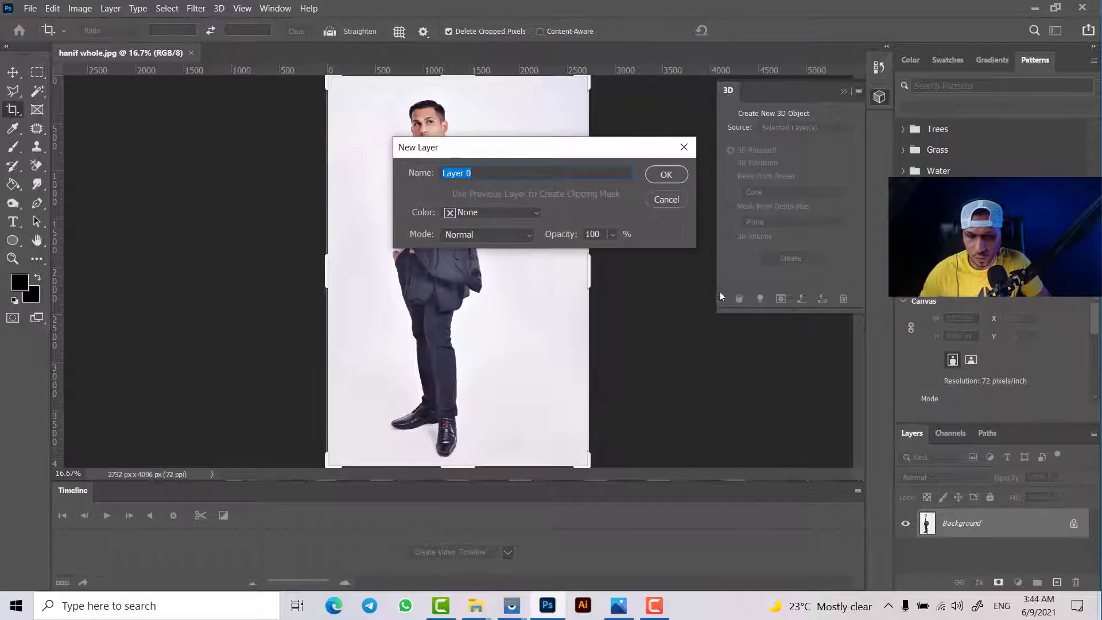
left_click(666, 174)
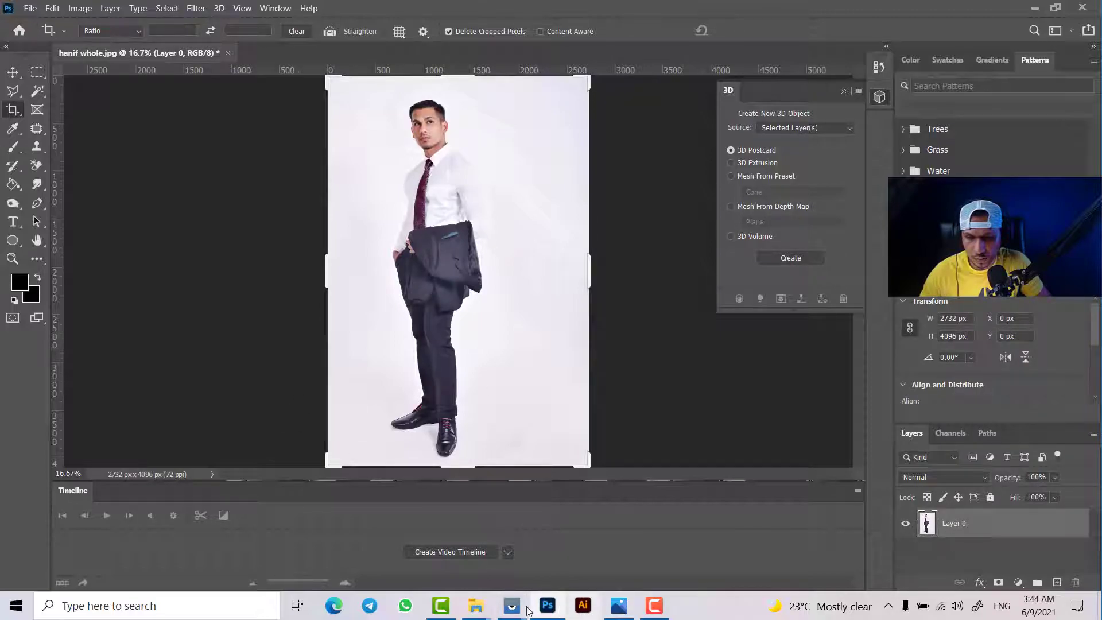
mouse_move(487, 611)
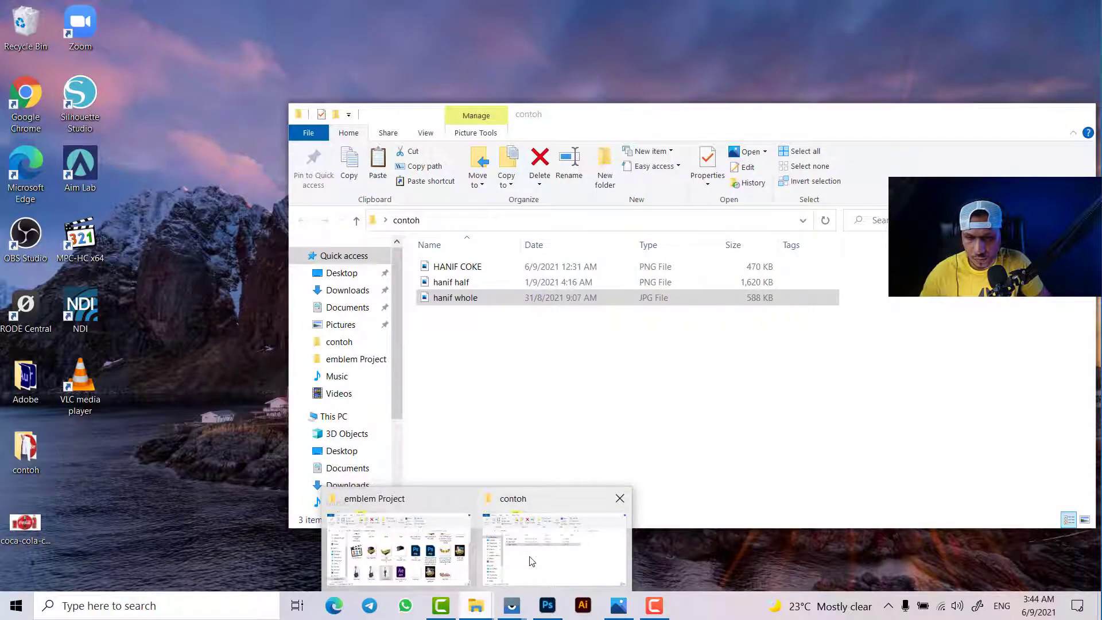
left_click(538, 551)
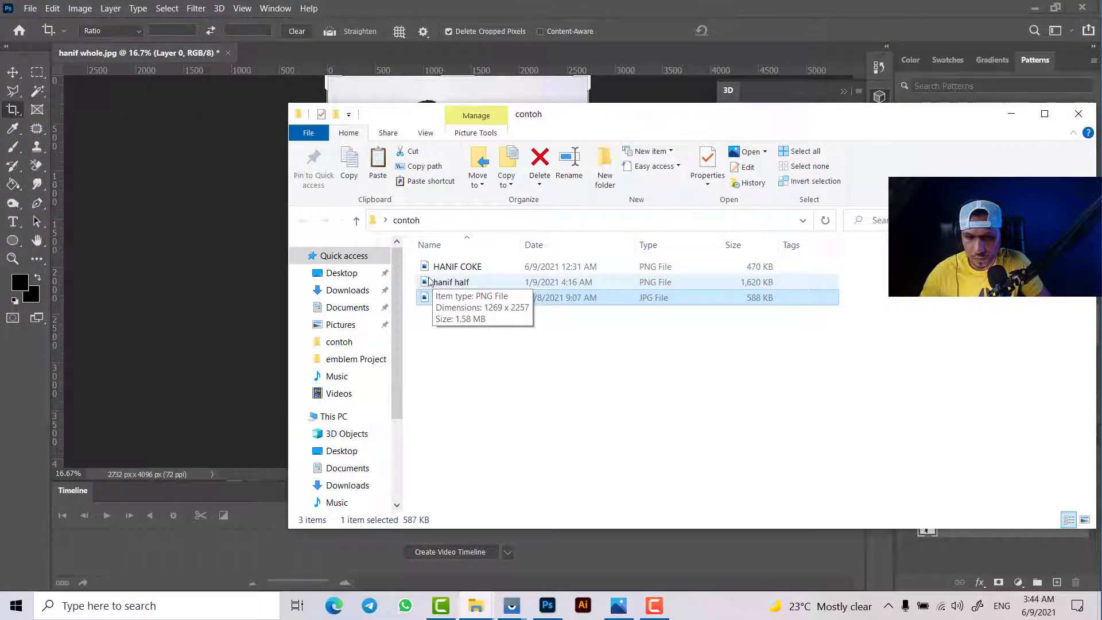
left_click(426, 283)
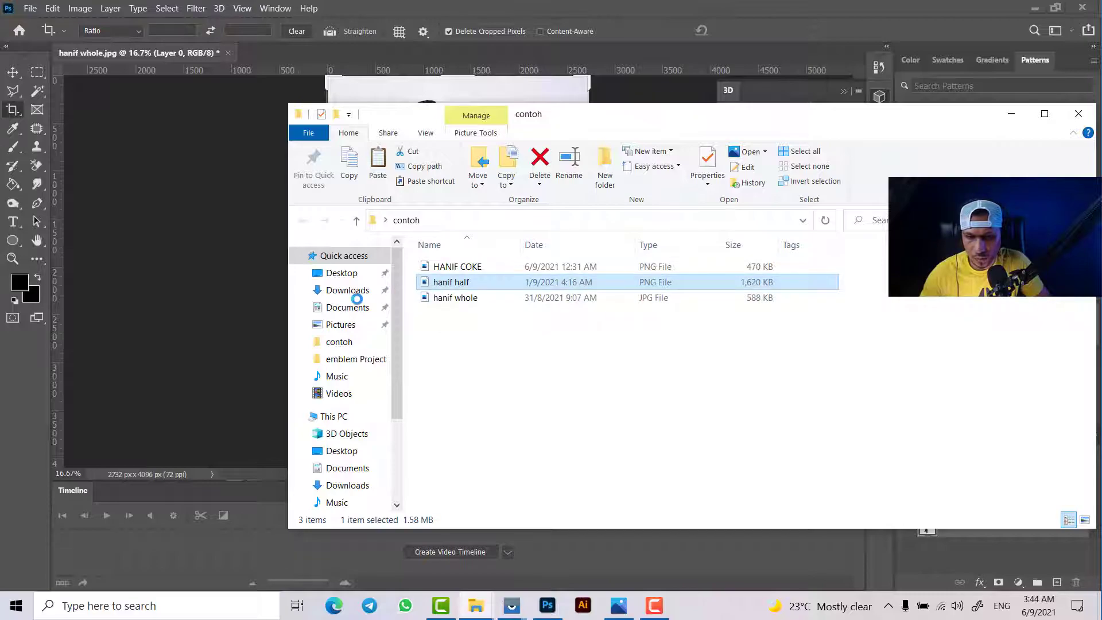
left_click_drag(266, 308, 436, 287)
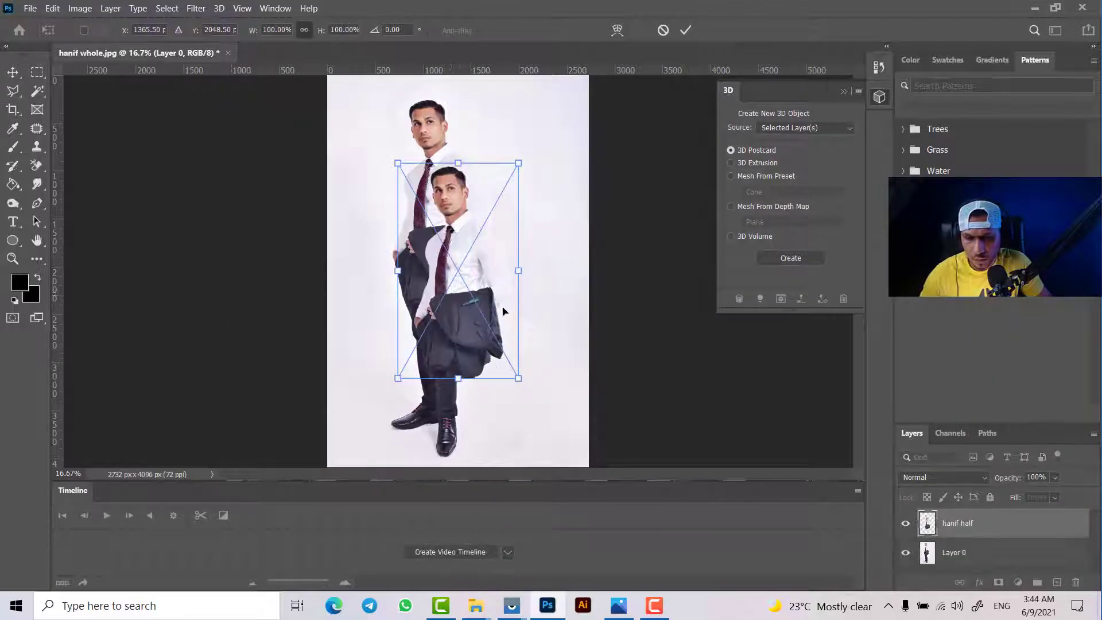
left_click_drag(488, 258, 485, 204)
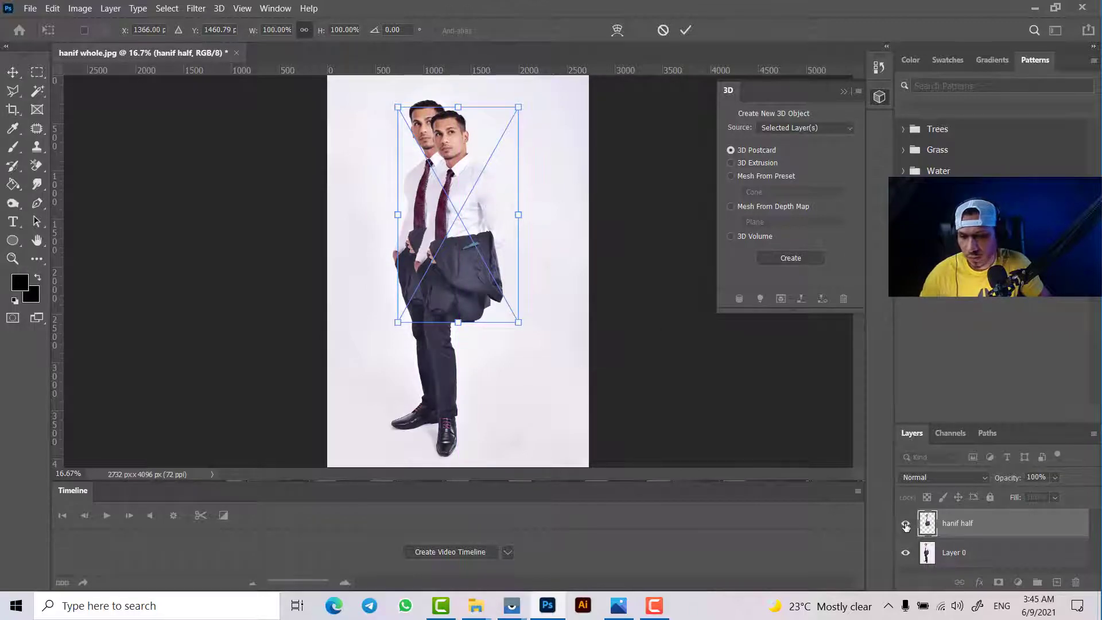
left_click_drag(468, 166, 506, 199)
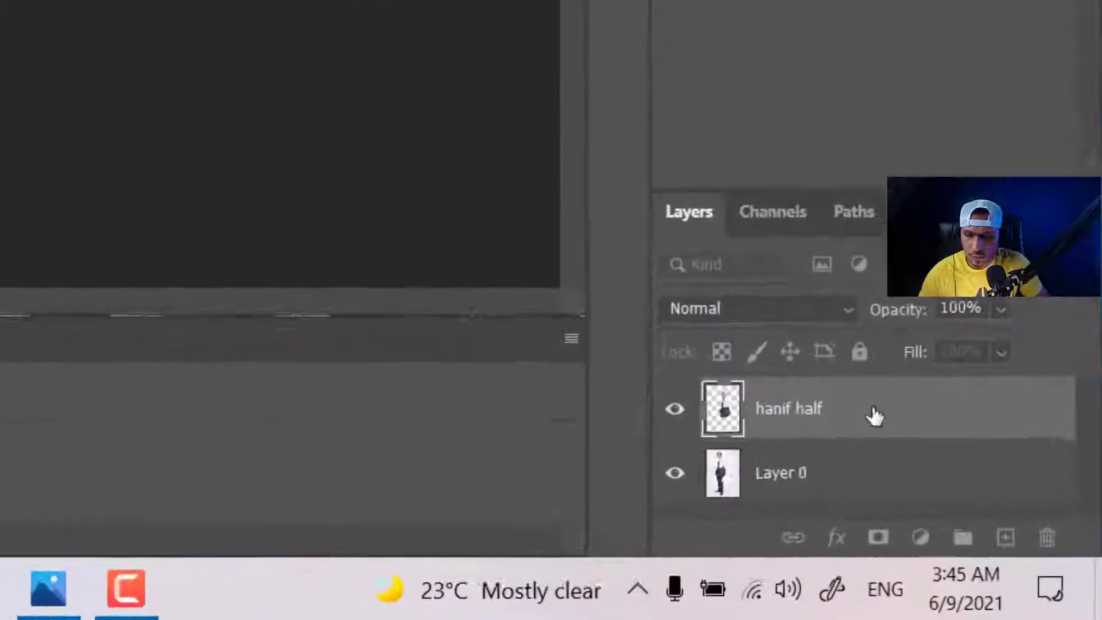
left_click(1038, 531)
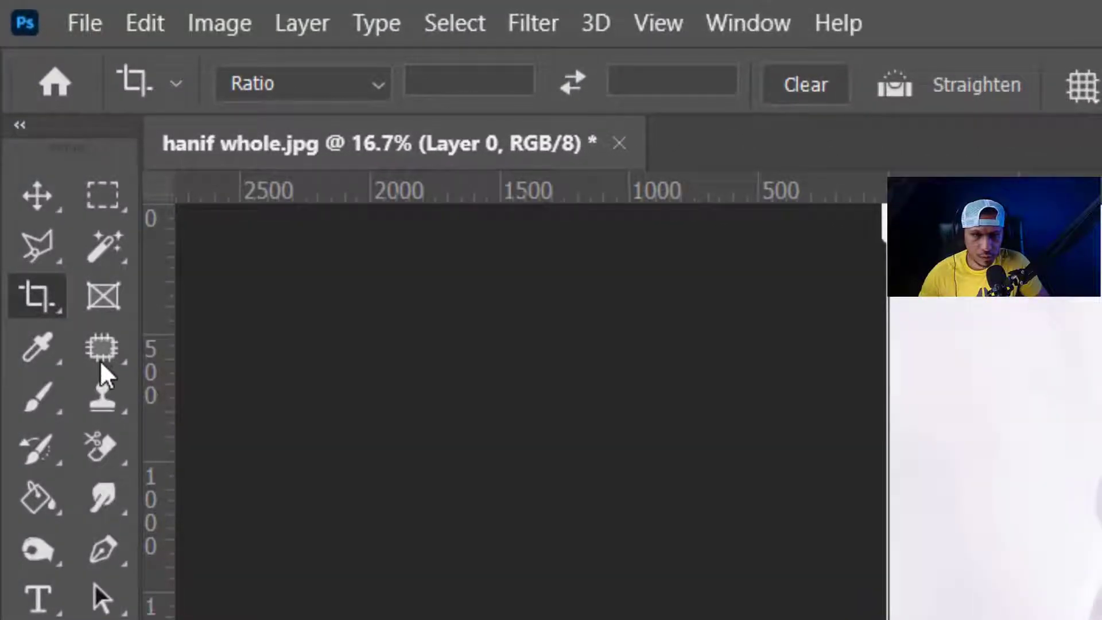
Select the man automatically with Select Subject and add a layer mask to Layer 0 from that selection.
left_click(113, 257)
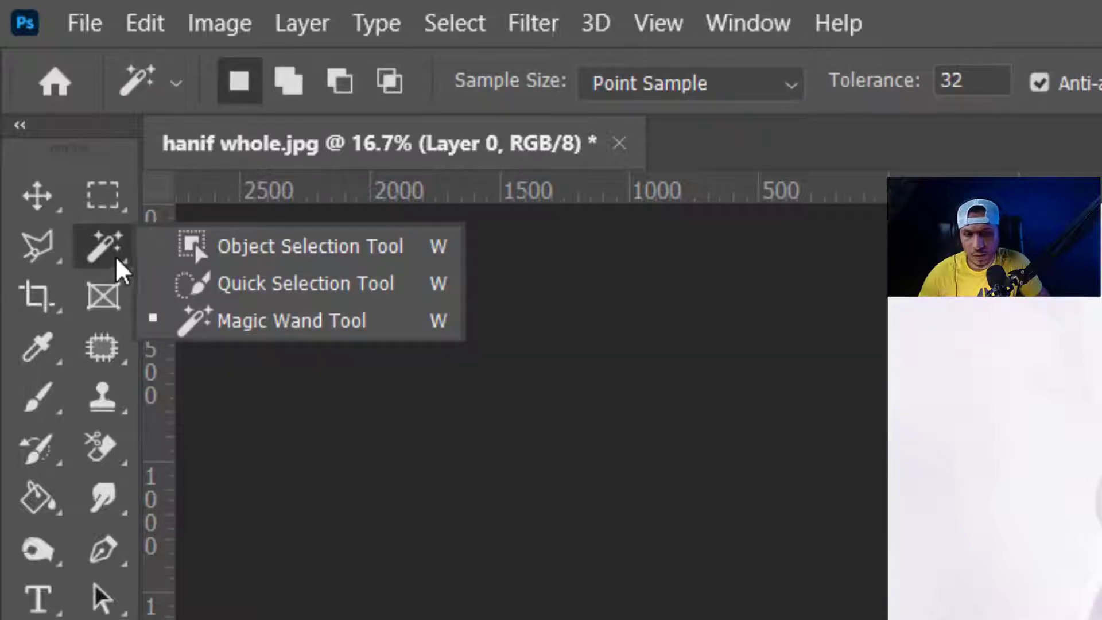
left_click(175, 280)
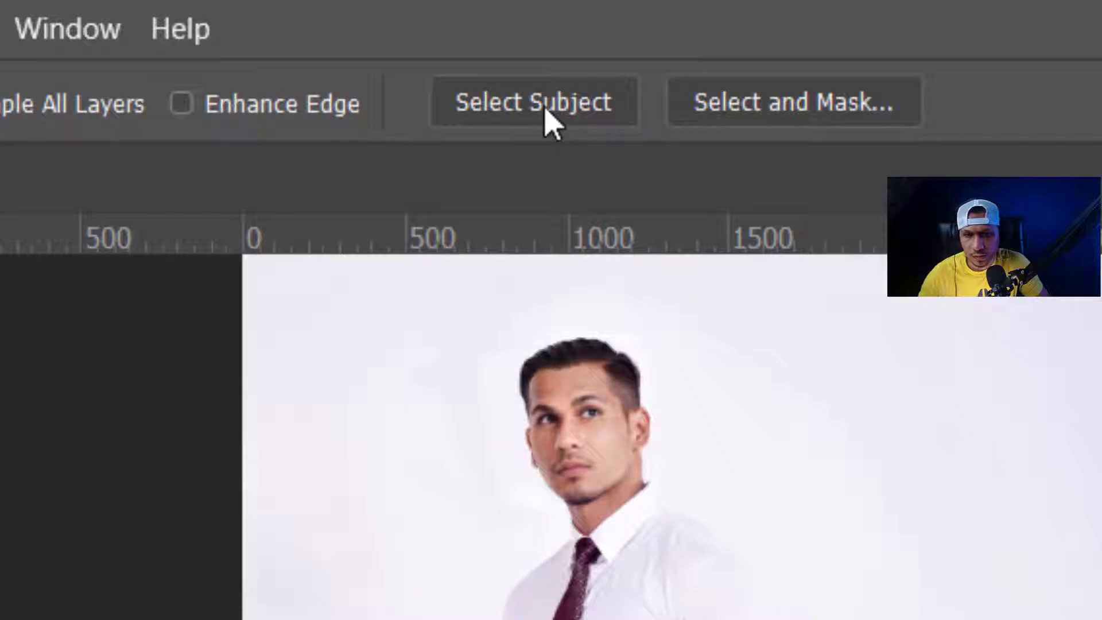
left_click(494, 102)
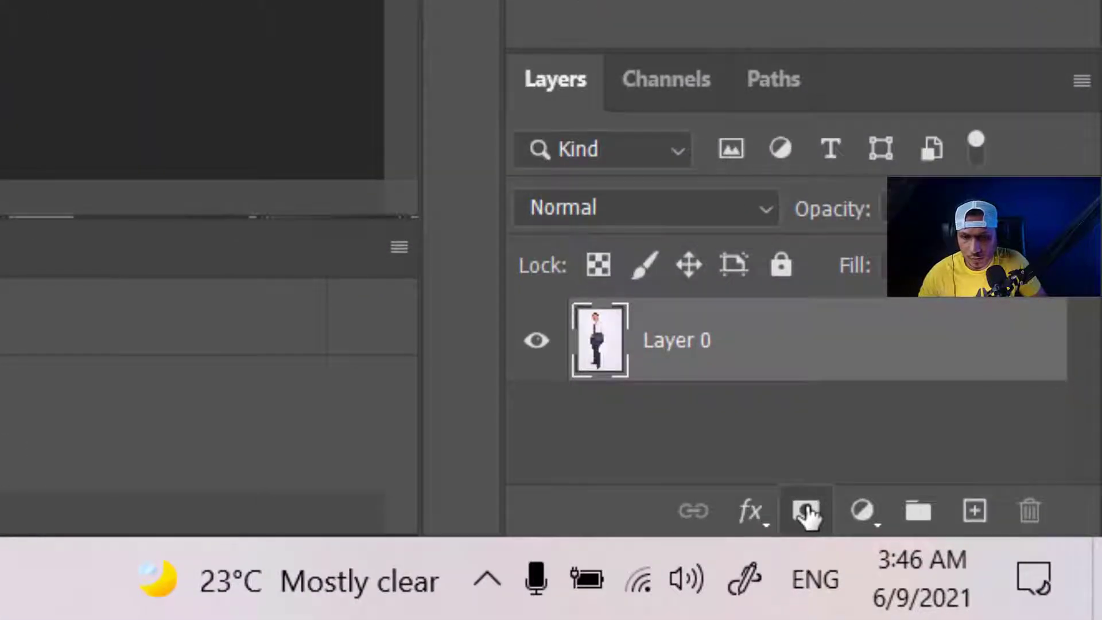
left_click(807, 511)
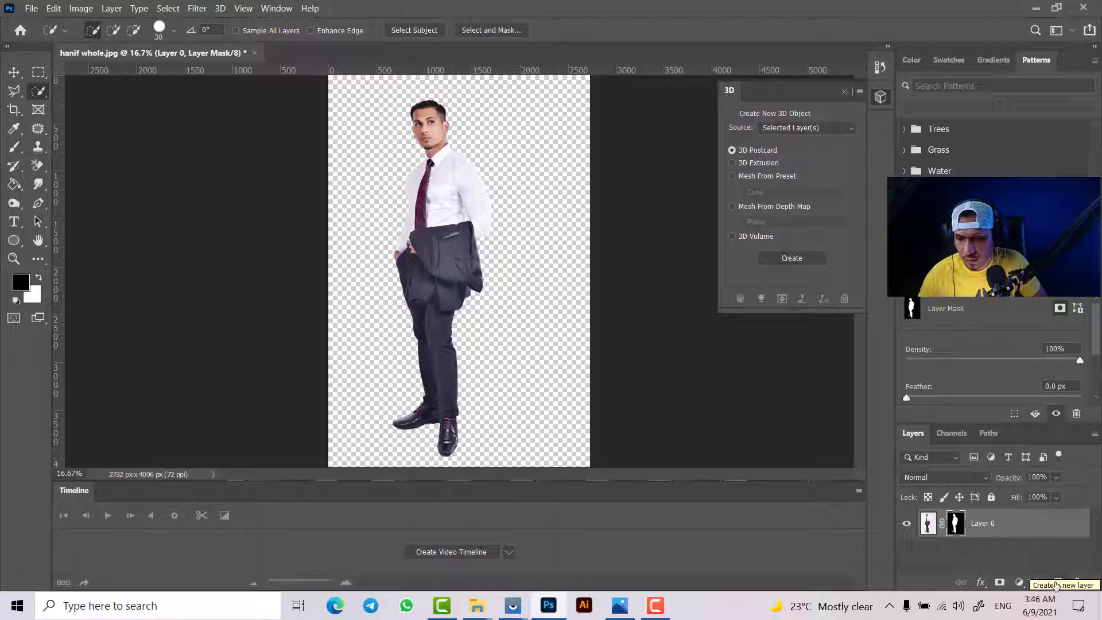
Create a new layer beneath Layer 0 and fill it with black using the Paint Bucket.
left_click(1057, 582)
left_click_drag(1022, 526, 981, 568)
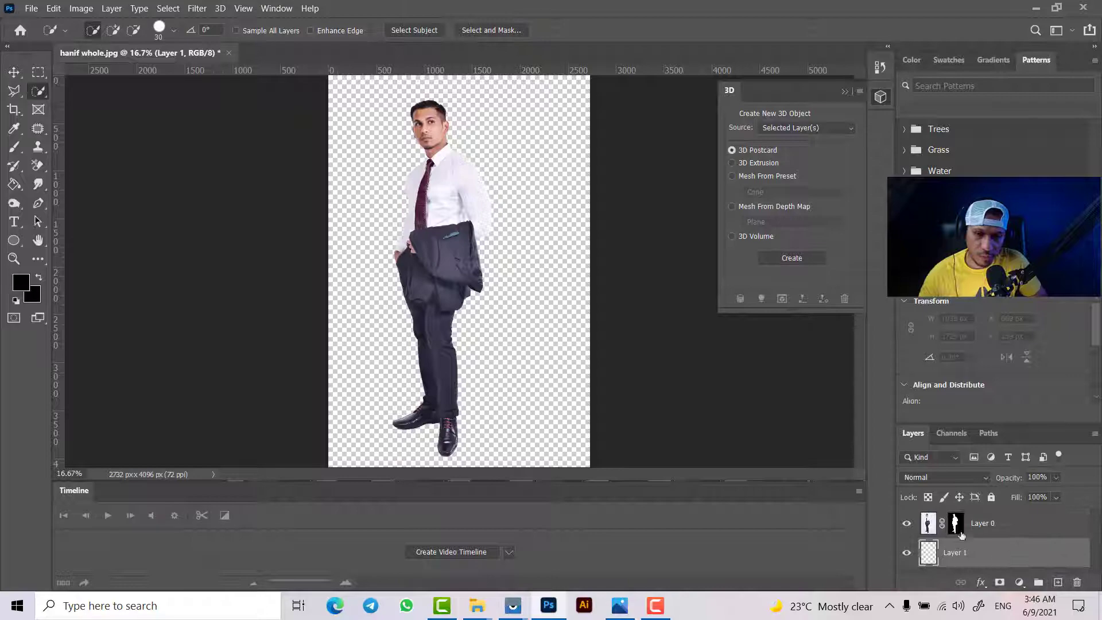
left_click(11, 185)
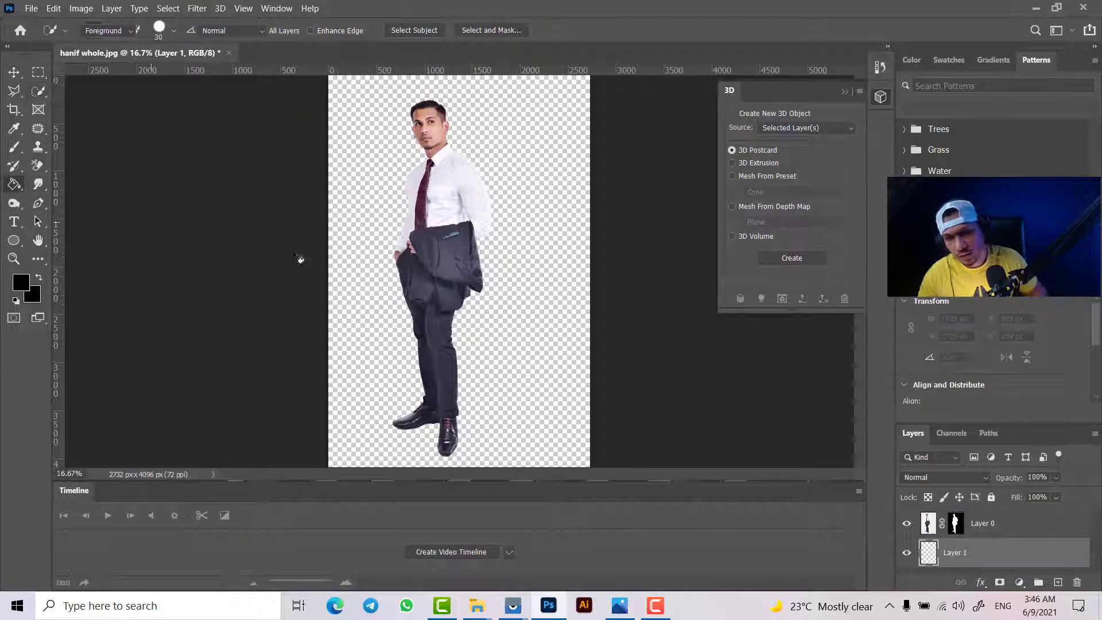
left_click(351, 253)
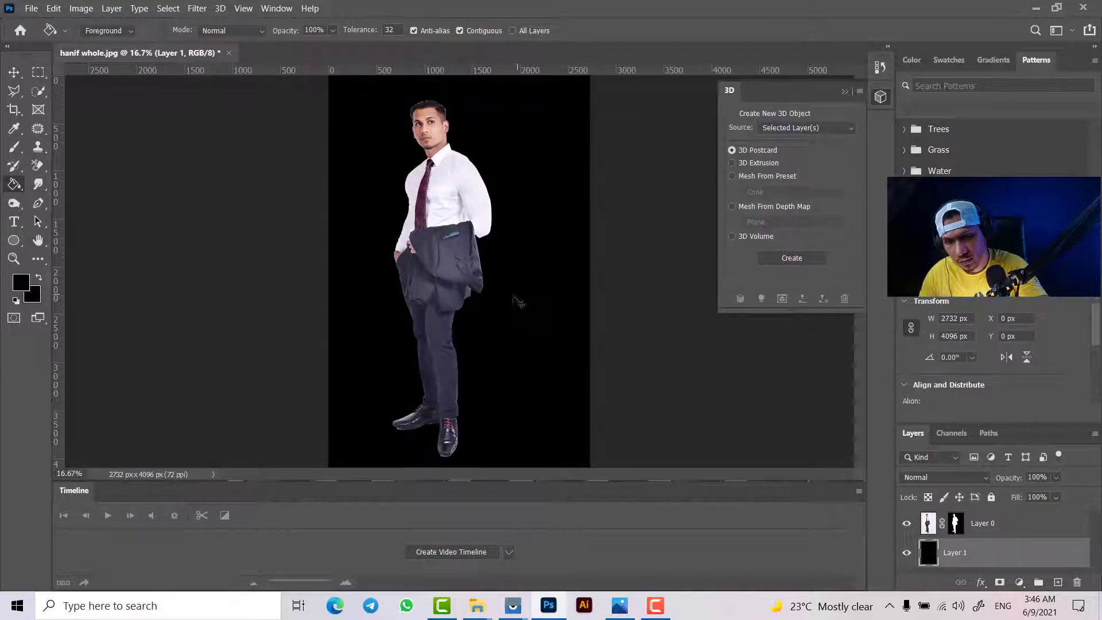
Target Layer 0's mask and set up the Brush tool with white as the foreground color.
key("ctrl+plus")
key("ctrl+plus")
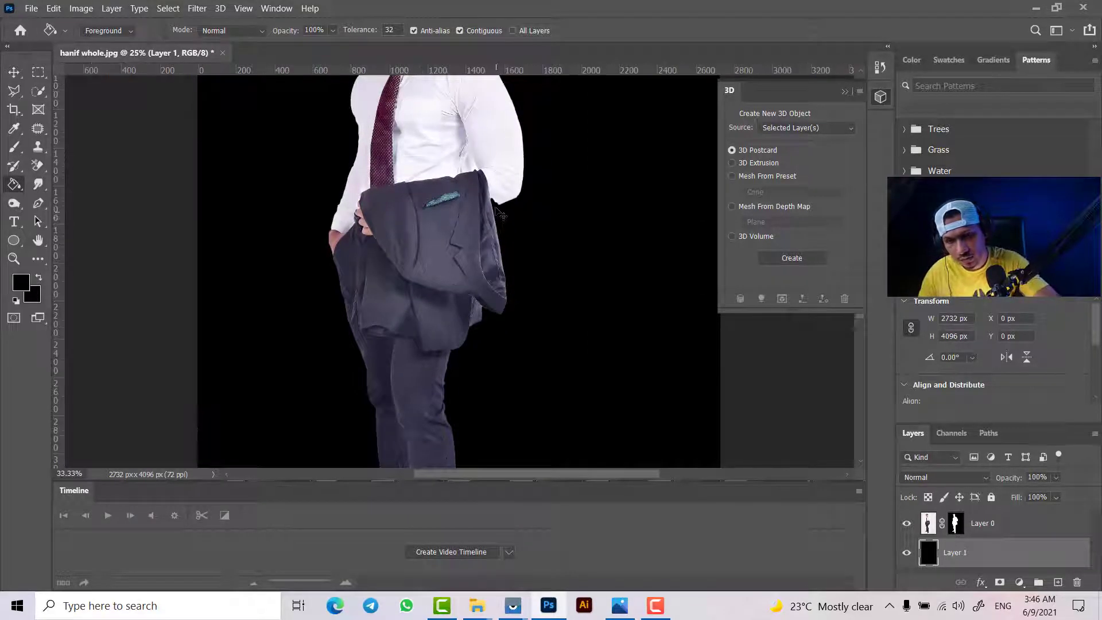
key("ctrl+plus")
key("ctrl+plus")
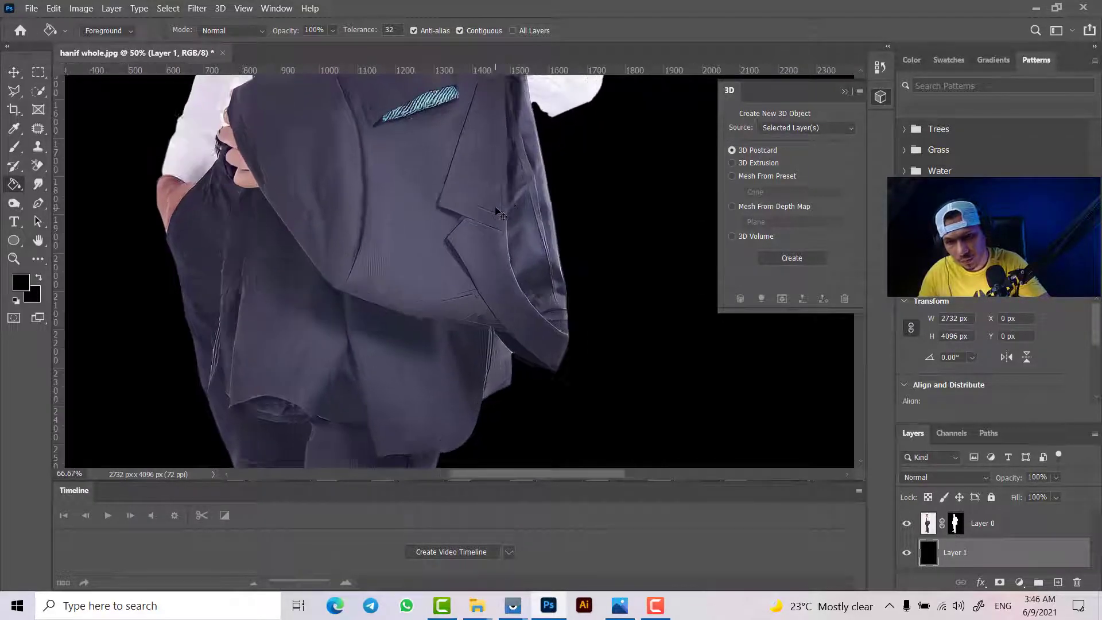
key("ctrl+plus")
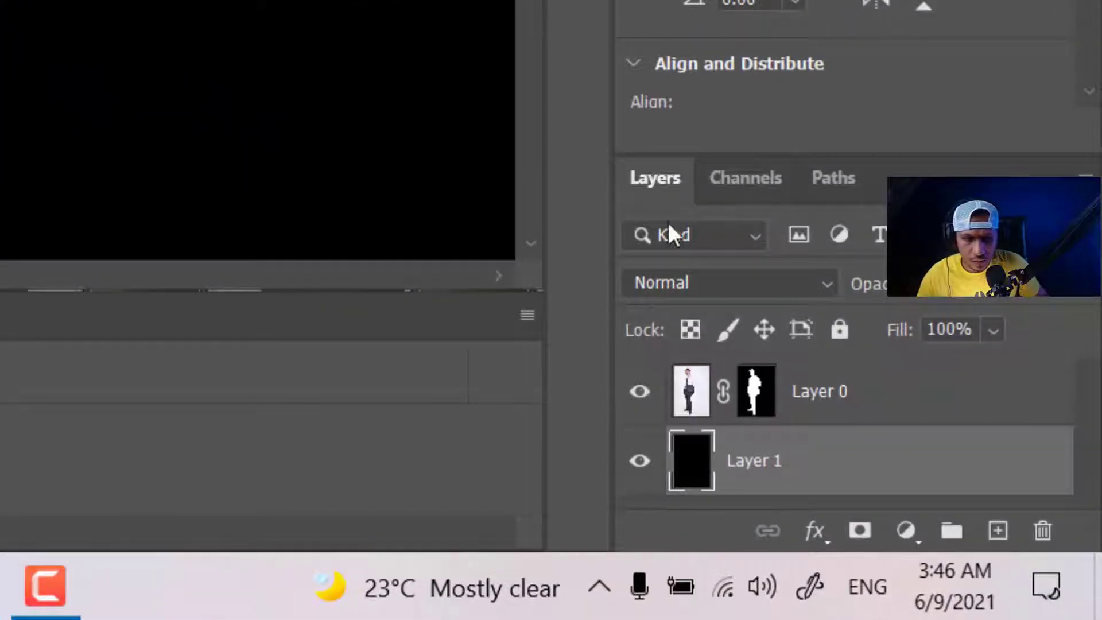
left_click(757, 390)
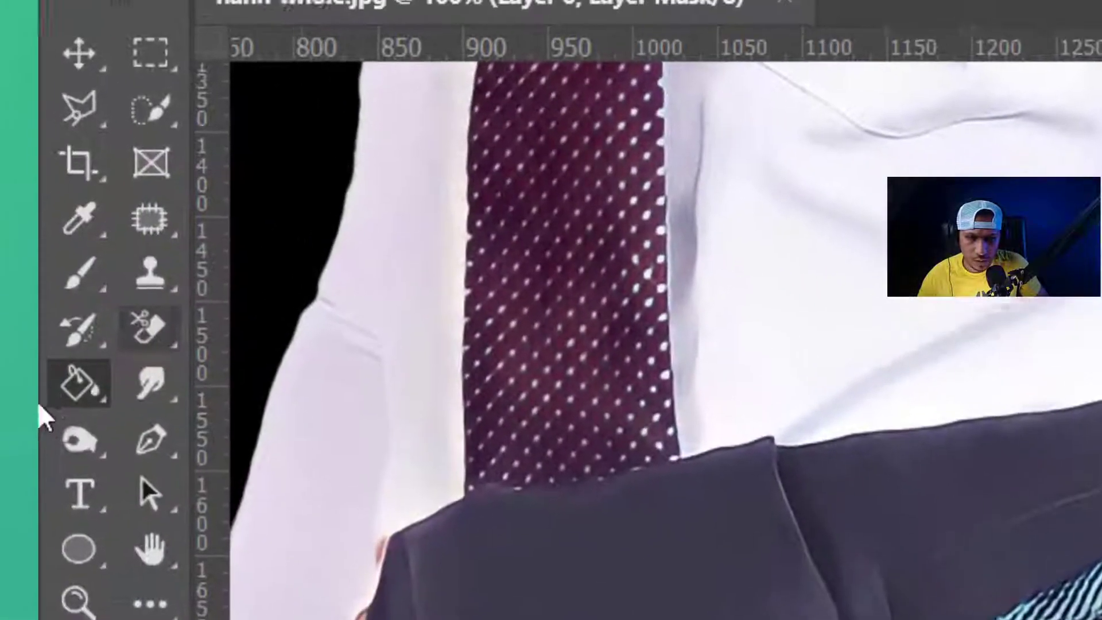
key("b")
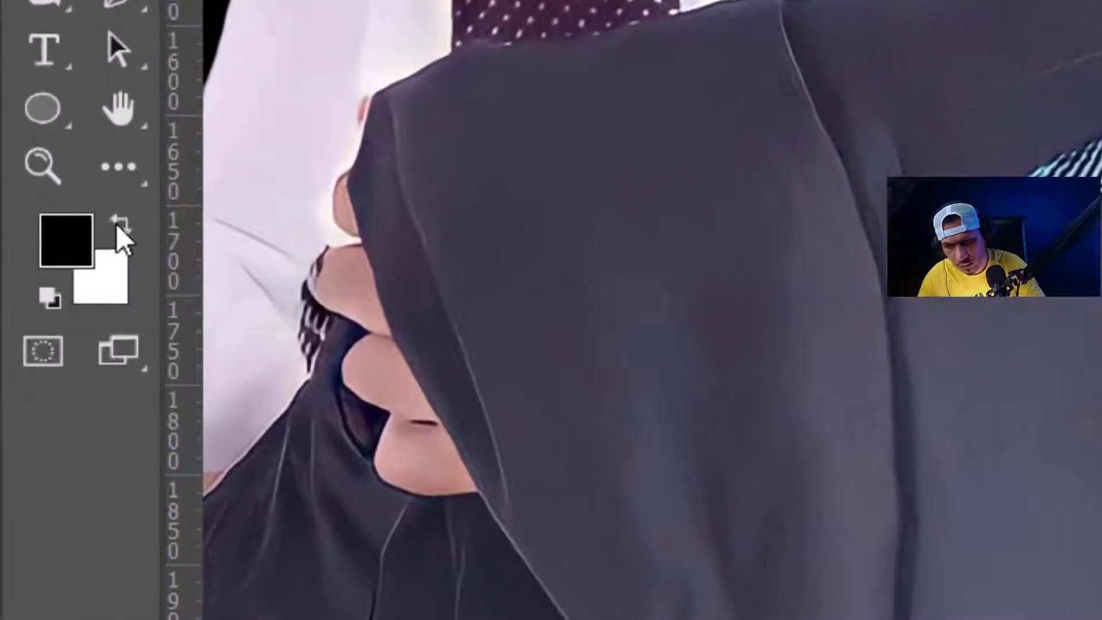
left_click(40, 277)
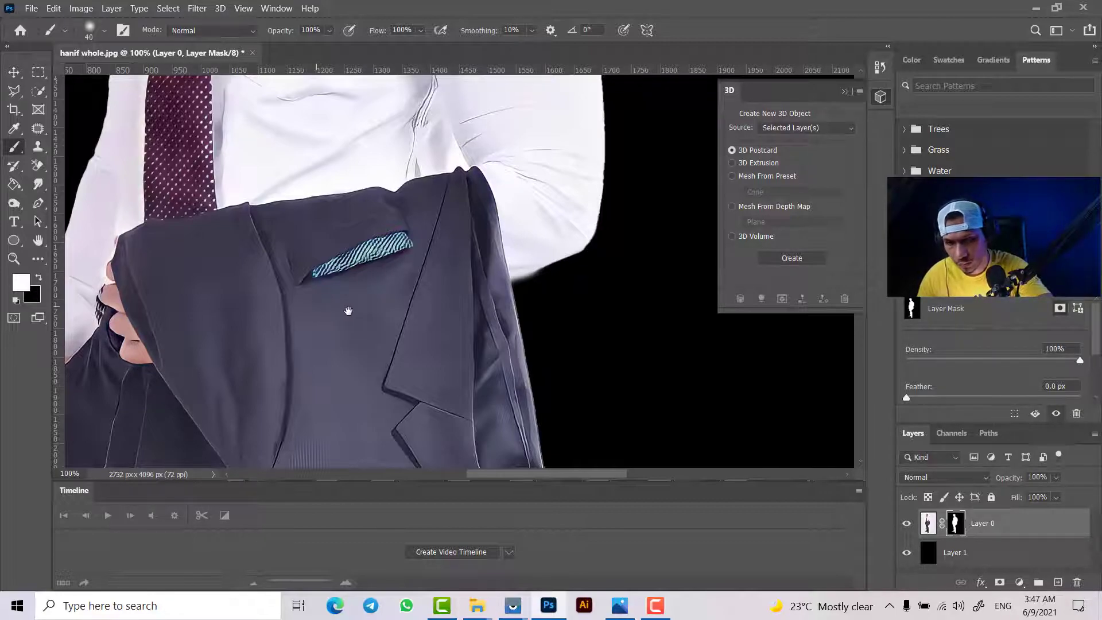
left_click_drag(344, 312, 523, 262)
key("ctrl+0")
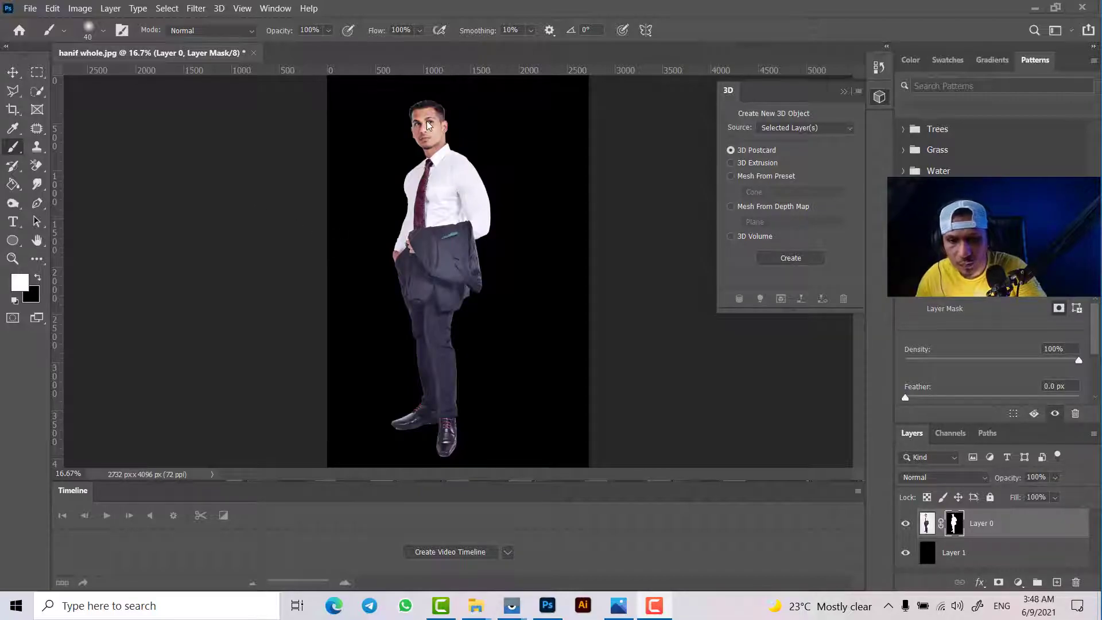
Examine the cut-out edges around the man's head, ears and shoulders against the black backdrop.
key("ctrl+plus")
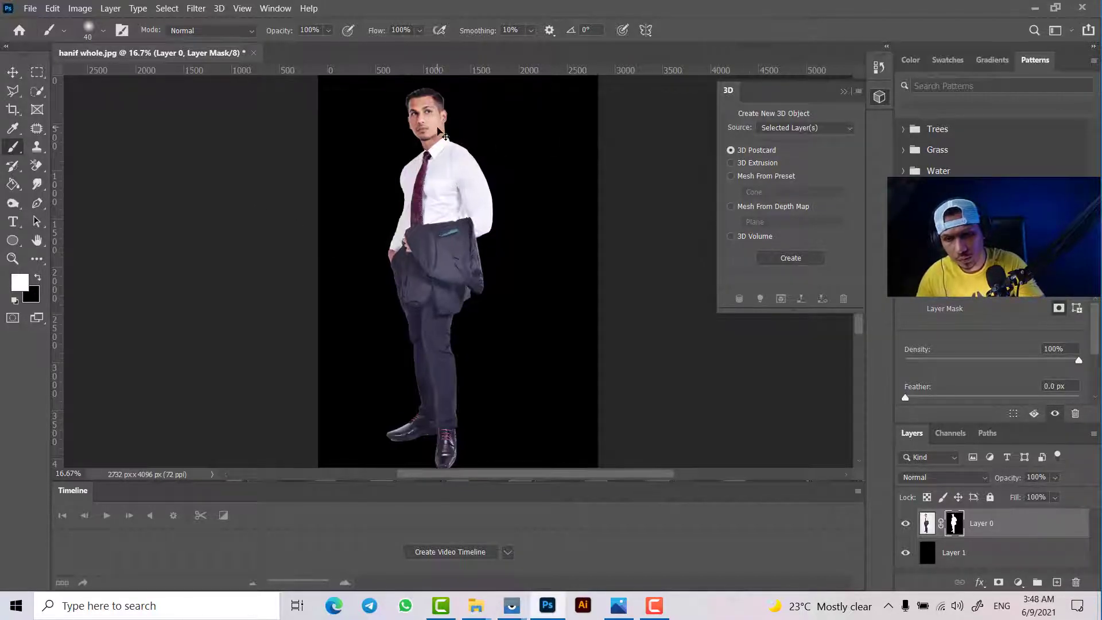
key("ctrl+plus")
key("ctrl+plus")
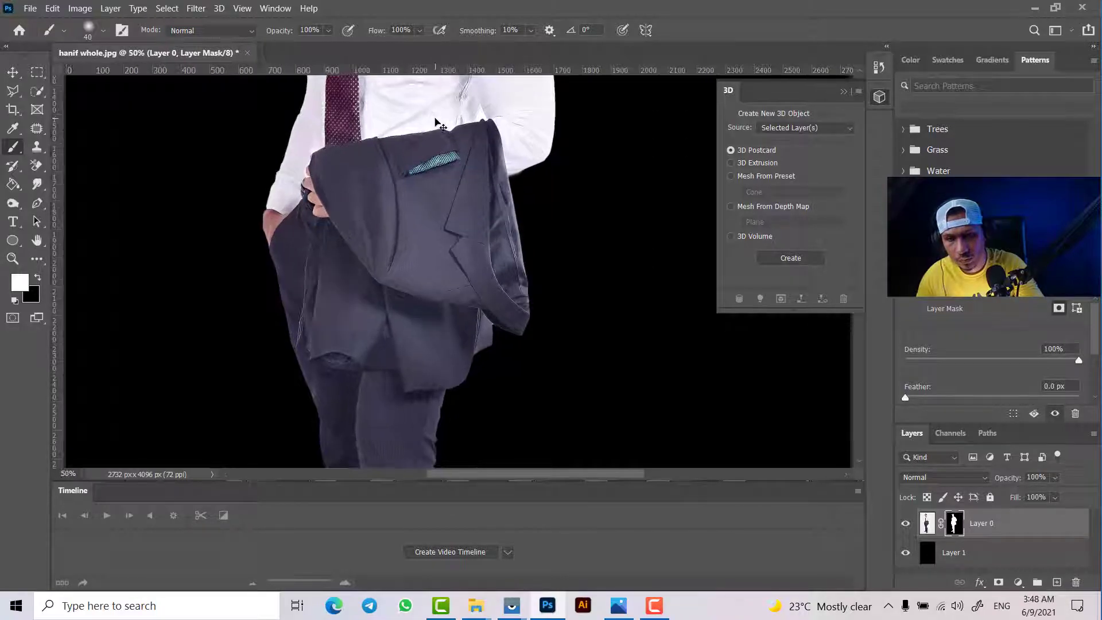
left_click_drag(437, 103, 374, 266)
left_click_drag(362, 118, 385, 224)
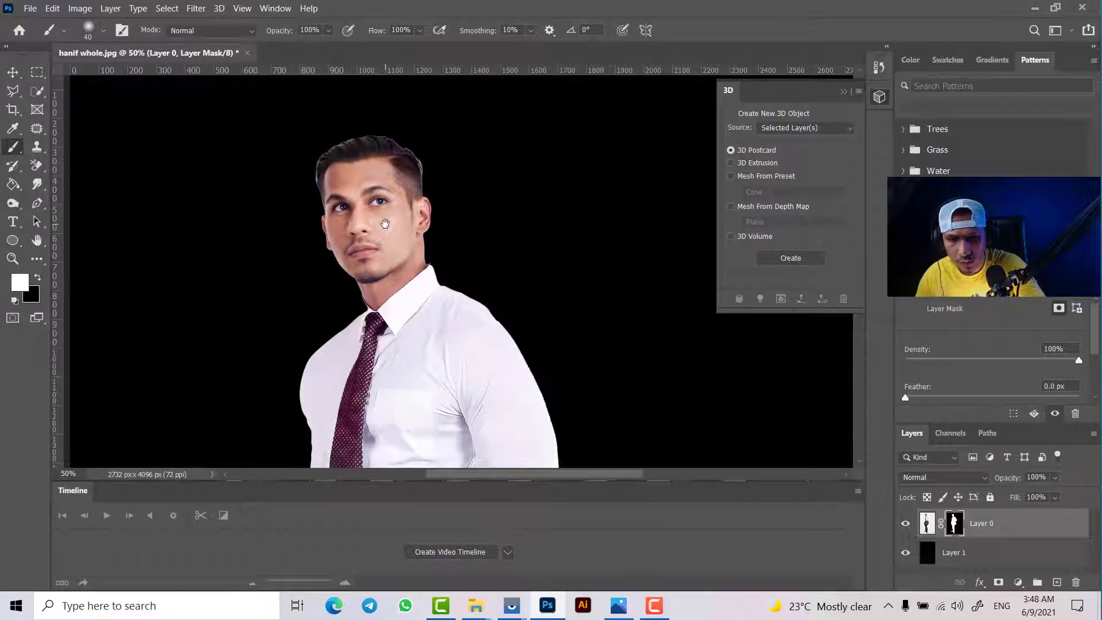
key("ctrl+plus")
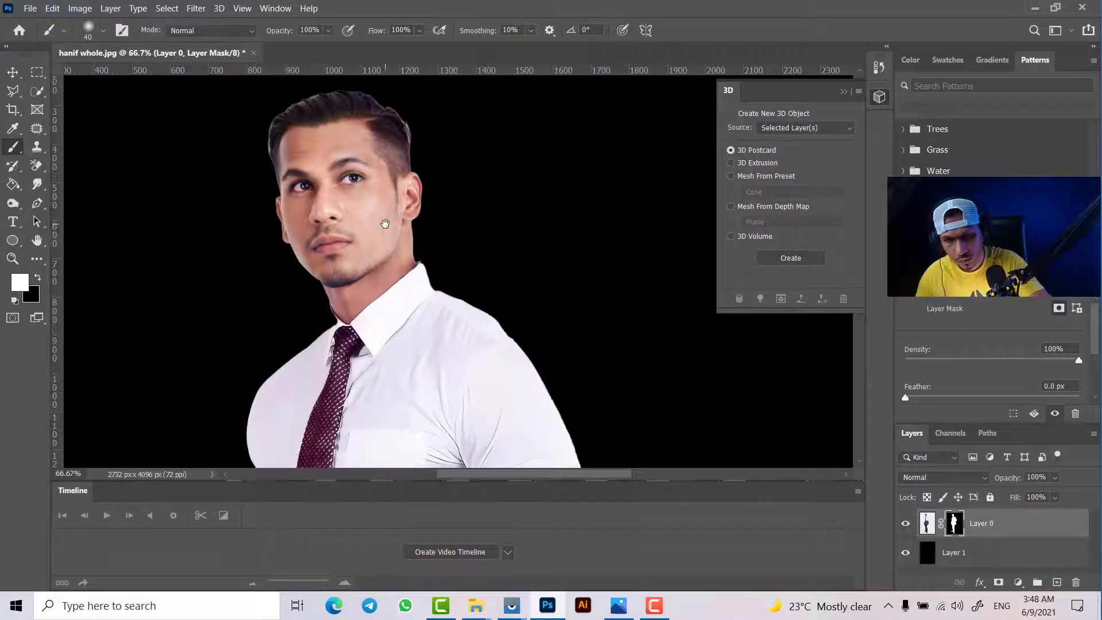
key("ctrl+plus")
key("ctrl+plus")
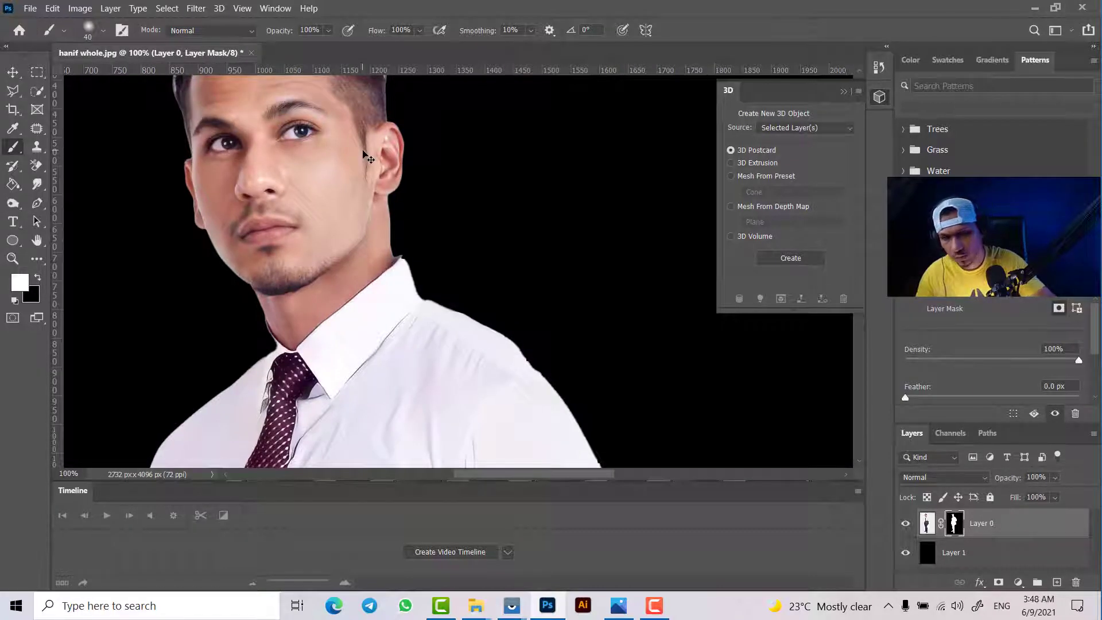
left_click_drag(363, 151, 474, 264)
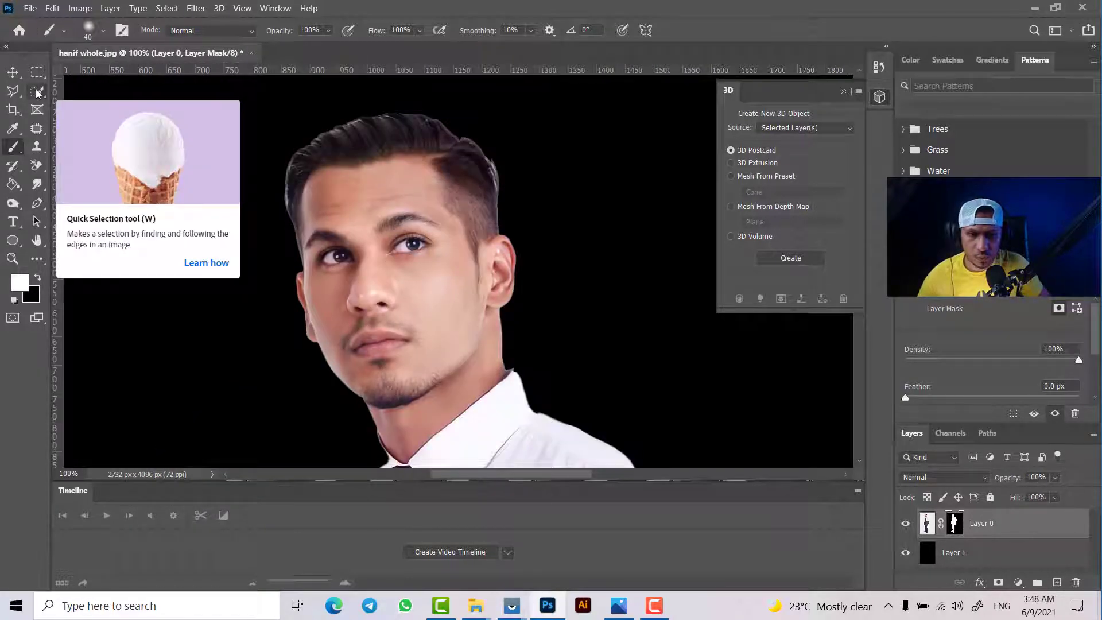
Outline the bright fringe at the upper-left edge of the man's hair with the Lasso tool.
left_click(37, 93)
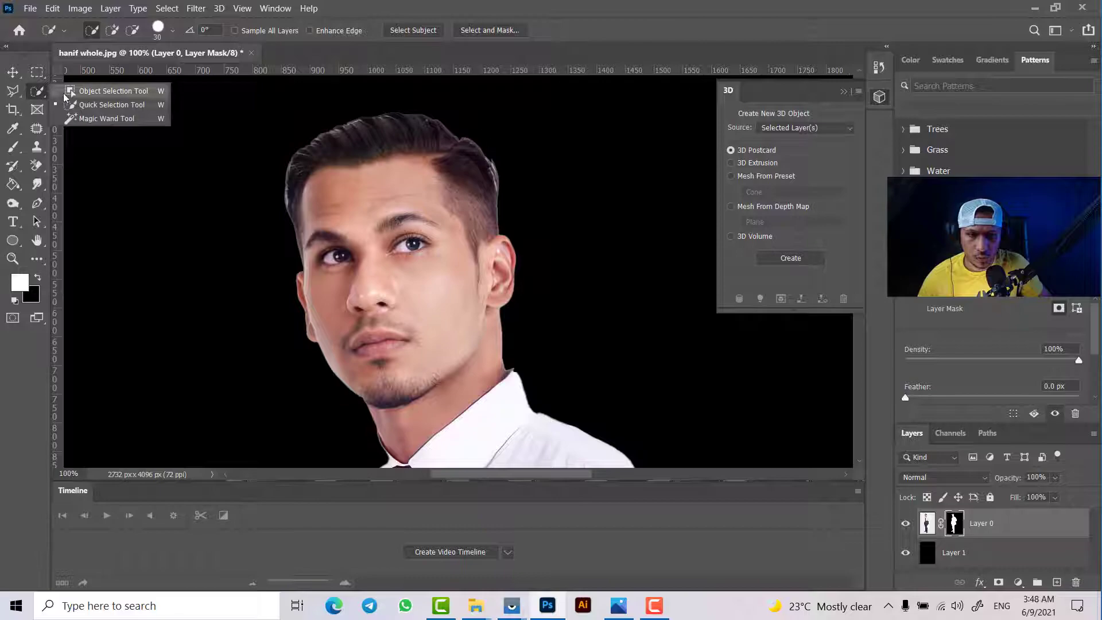
left_click(12, 91)
left_click(18, 92)
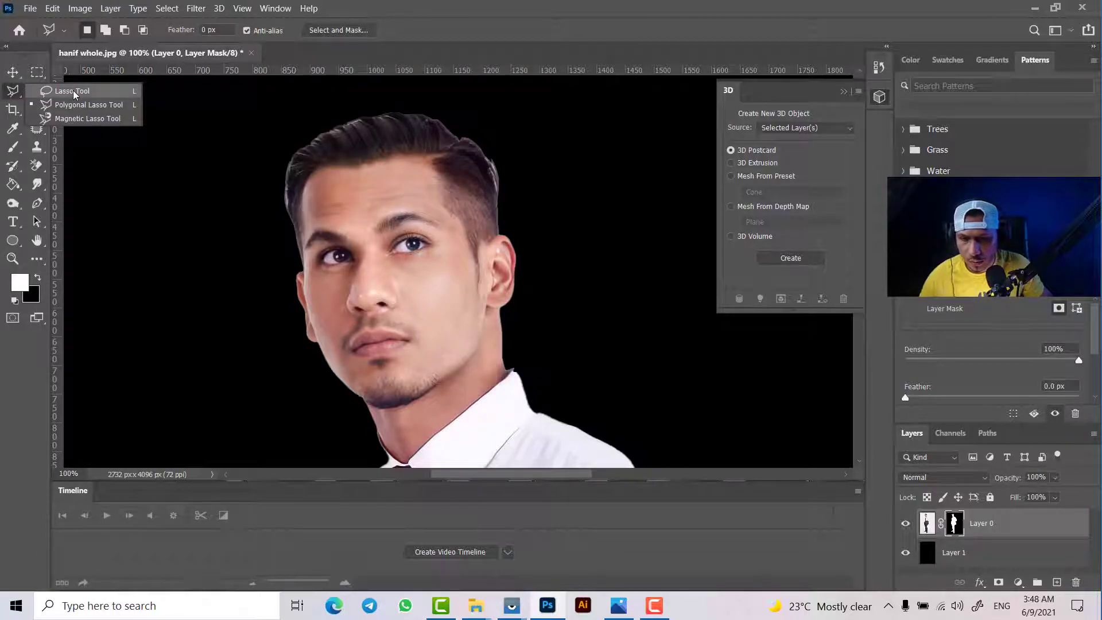
left_click(73, 92)
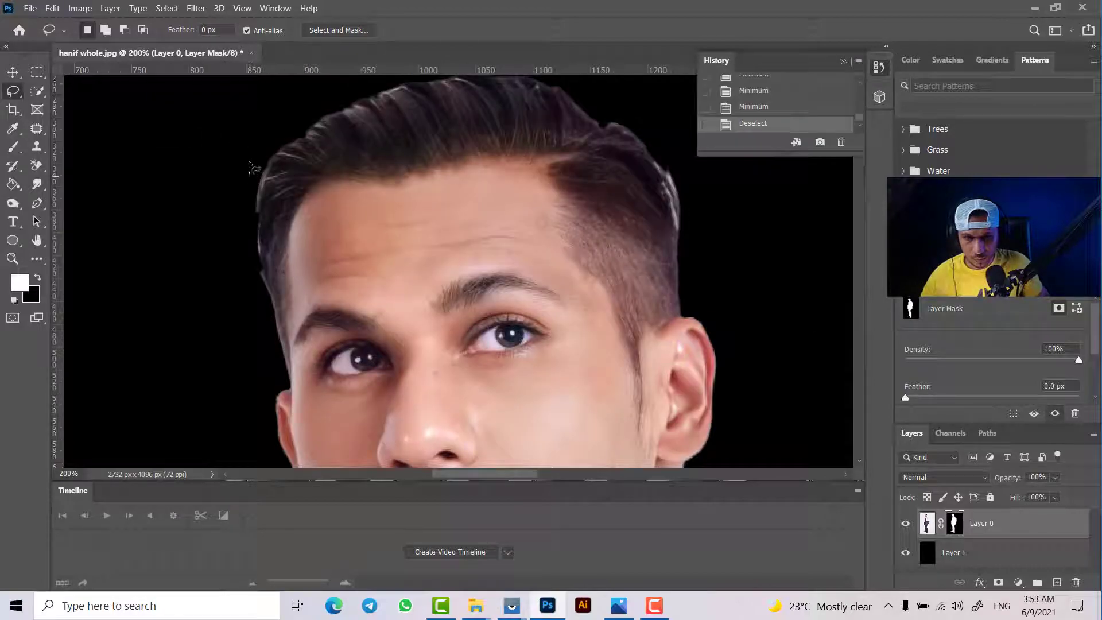
mouse_move(250, 166)
left_mouse_down()
mouse_move(281, 136)
mouse_move(309, 146)
mouse_move(279, 168)
mouse_move(258, 220)
mouse_move(248, 171)
left_mouse_up()
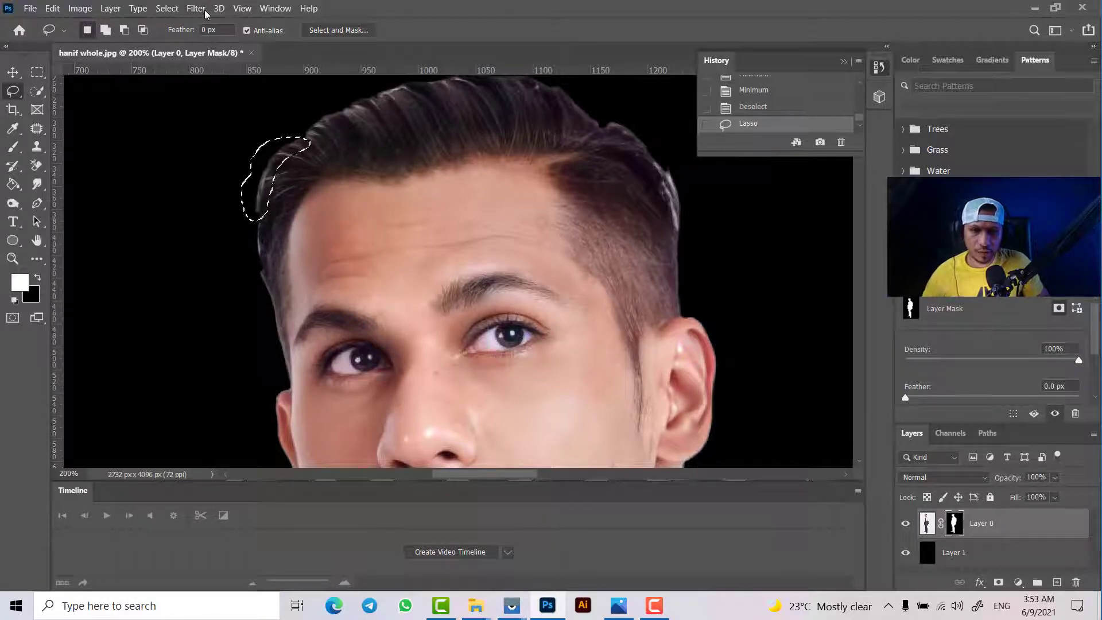
Apply the Minimum filter with a radius of 2 pixels to the mask inside the hair-fringe selection.
left_click(167, 8)
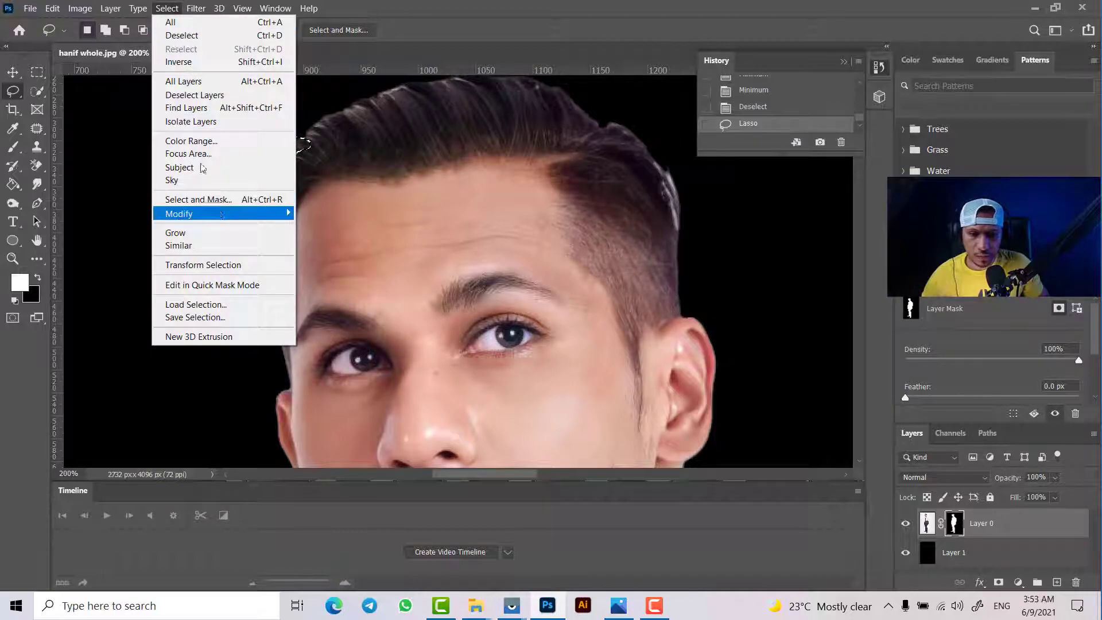
mouse_move(189, 11)
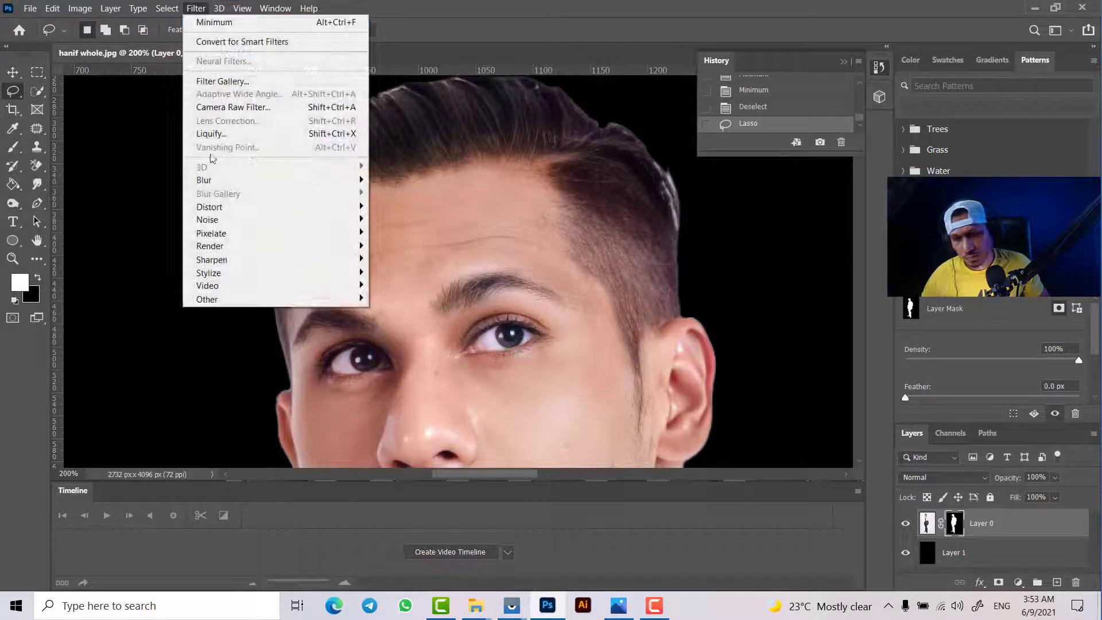
mouse_move(246, 303)
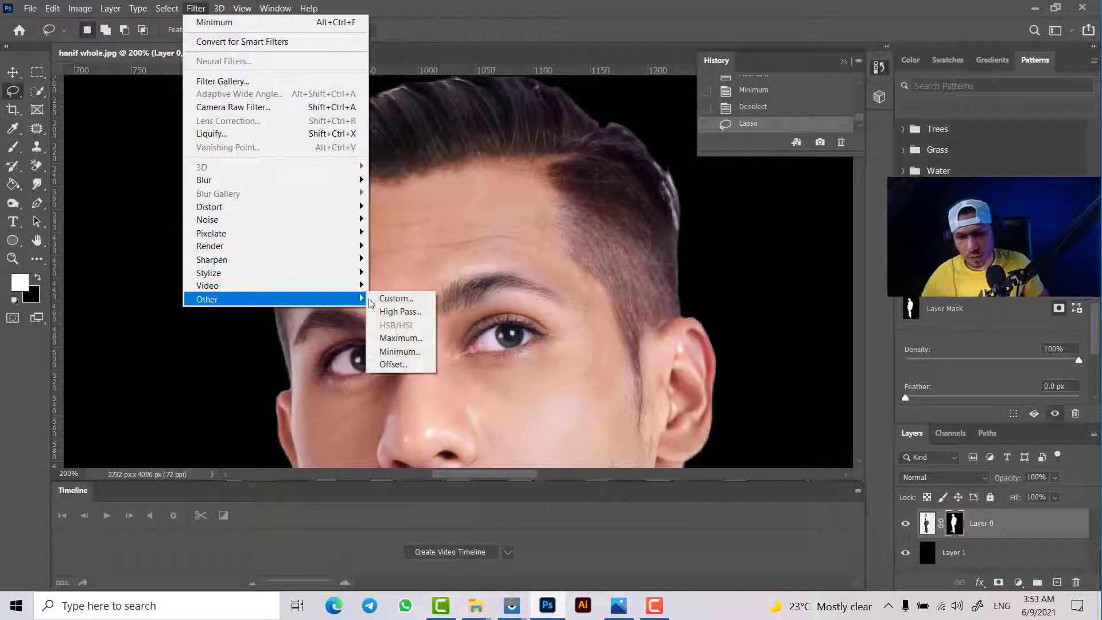
left_click(400, 352)
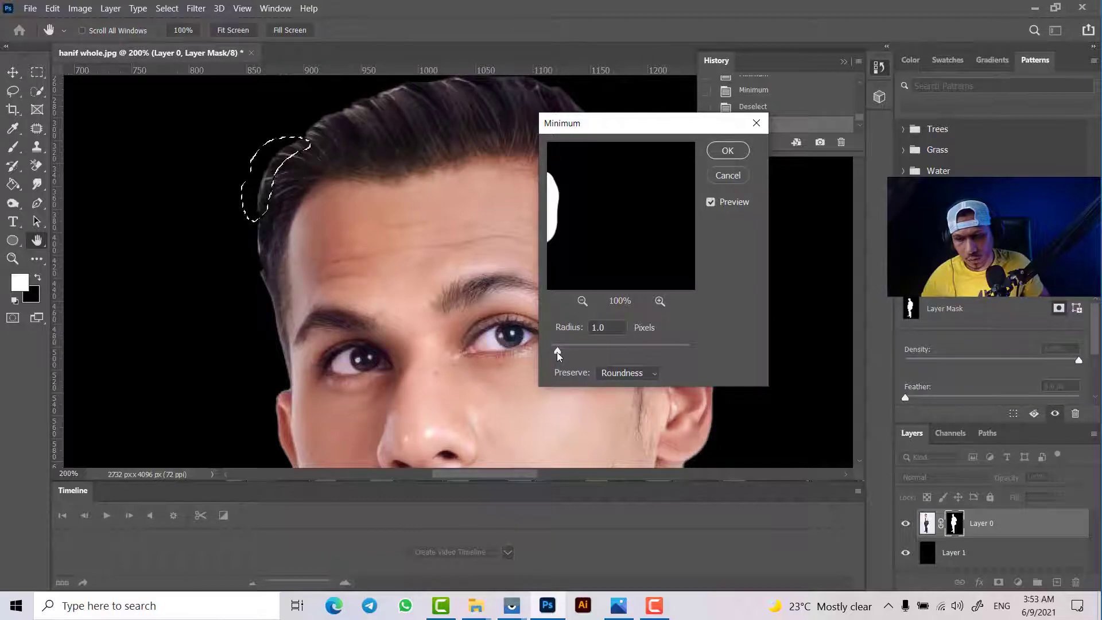
left_click_drag(557, 353, 565, 349)
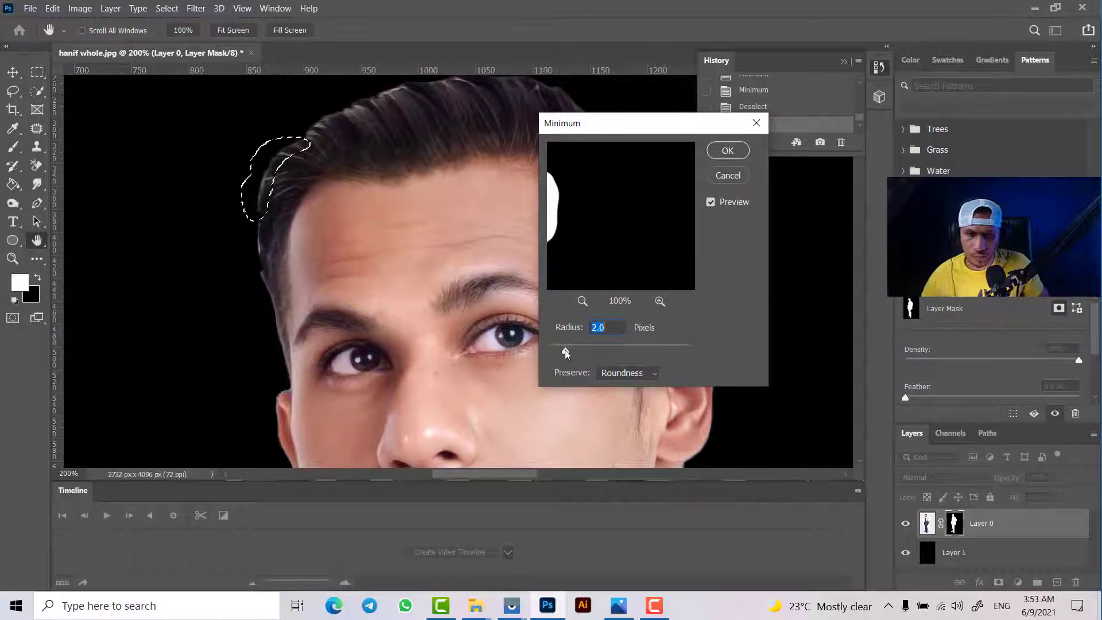
left_click(727, 151)
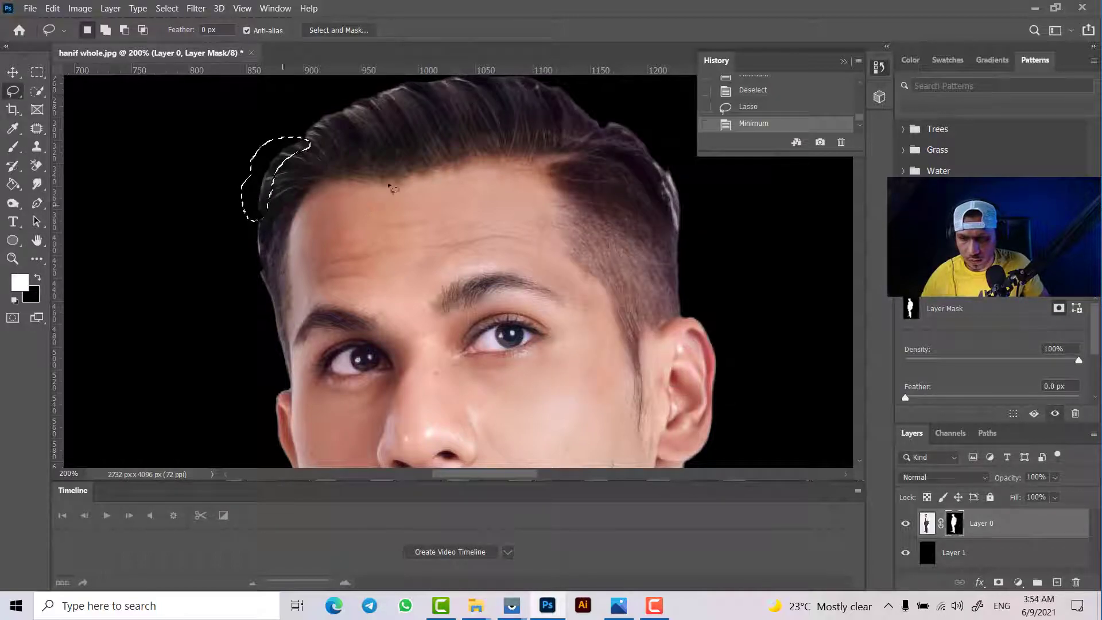
Lasso the light fringe on the right side of the hair and reapply the Minimum filter to the mask there.
mouse_move(656, 179)
left_mouse_down()
mouse_move(644, 172)
mouse_move(649, 150)
mouse_move(668, 161)
mouse_move(688, 201)
mouse_move(690, 236)
mouse_move(677, 240)
mouse_move(645, 183)
left_mouse_up()
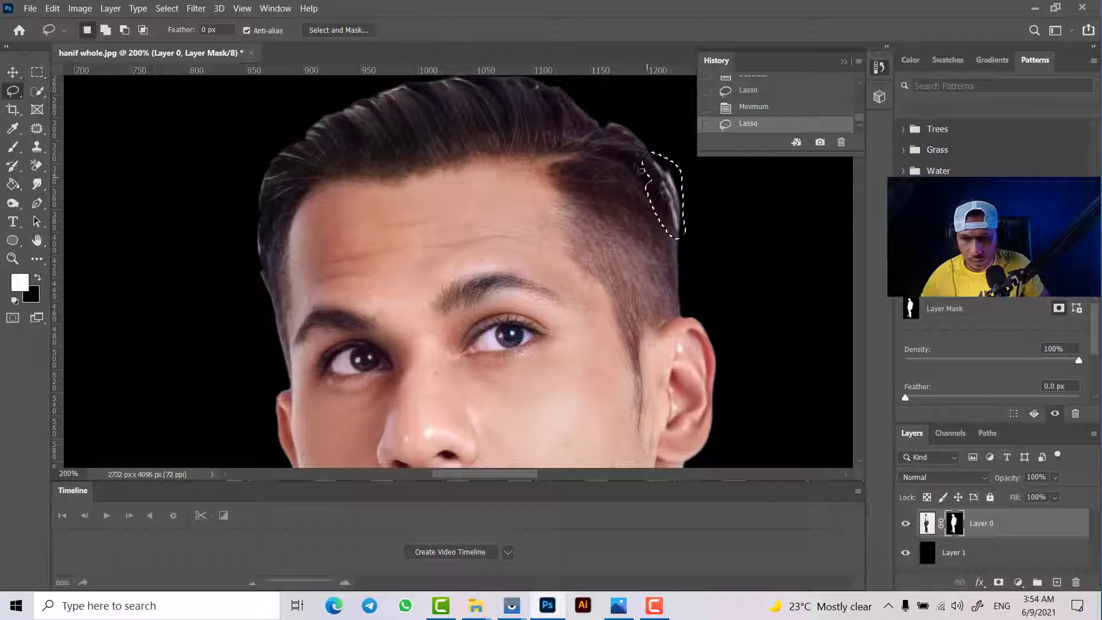
left_click(196, 8)
left_click(212, 22)
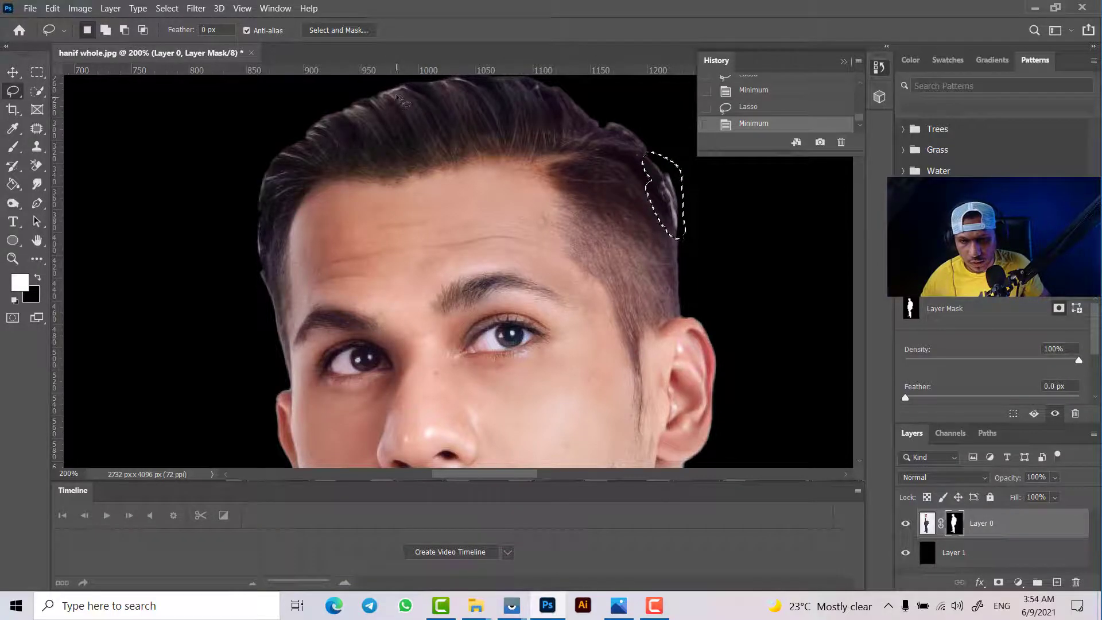
key("ctrl+h")
Lasso the small fringe at the top of the hair, reapply the Minimum filter there and deselect.
mouse_move(390, 97)
left_mouse_down()
mouse_move(372, 103)
mouse_move(370, 87)
mouse_move(415, 93)
left_mouse_up()
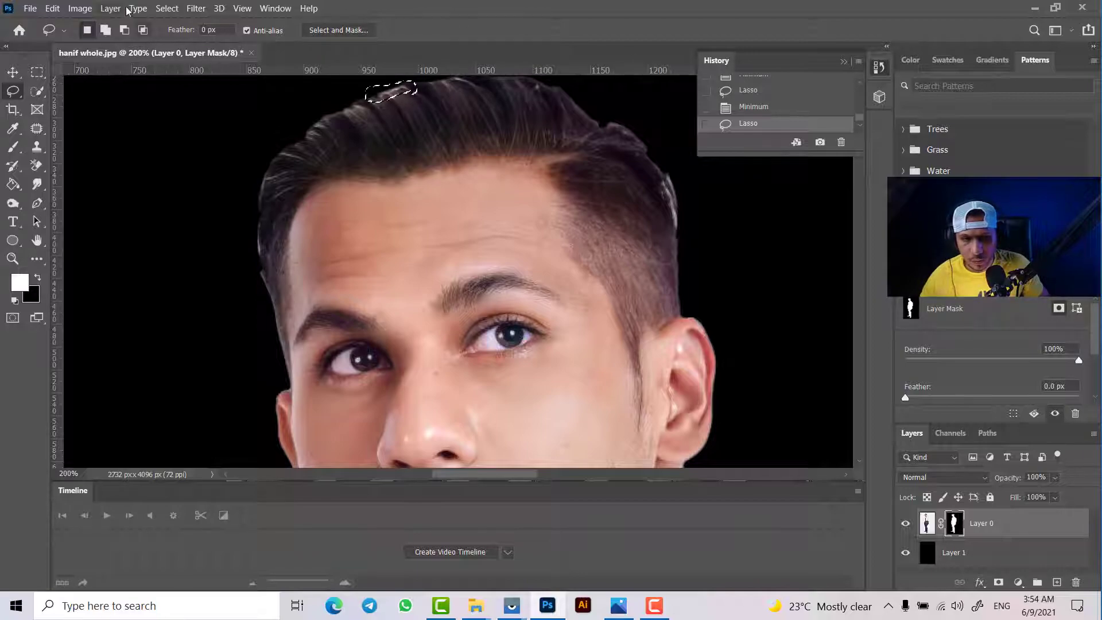
left_click(196, 8)
left_click(207, 23)
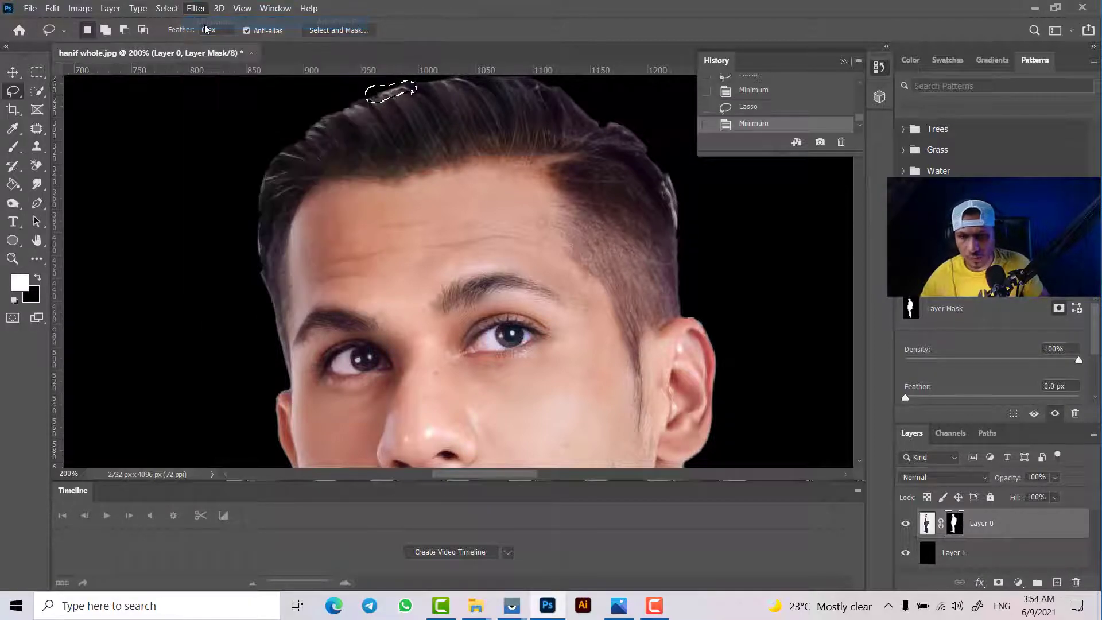
key("ctrl+d")
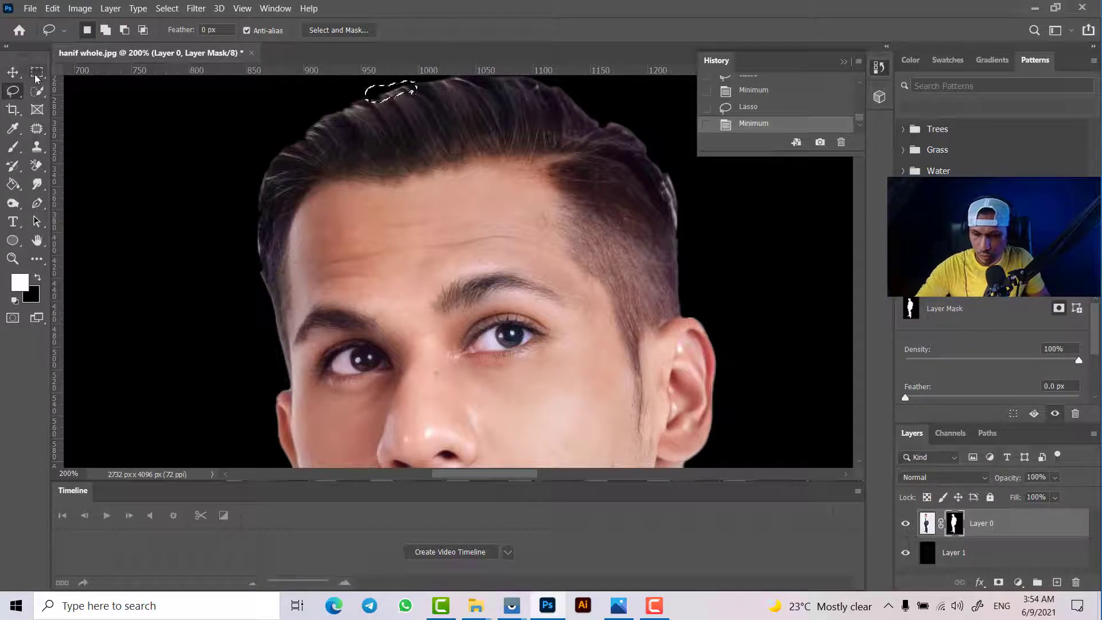
Lasso the remaining light strip on the right hair edge, reapply the Minimum filter to the mask and deselect.
left_click(36, 71)
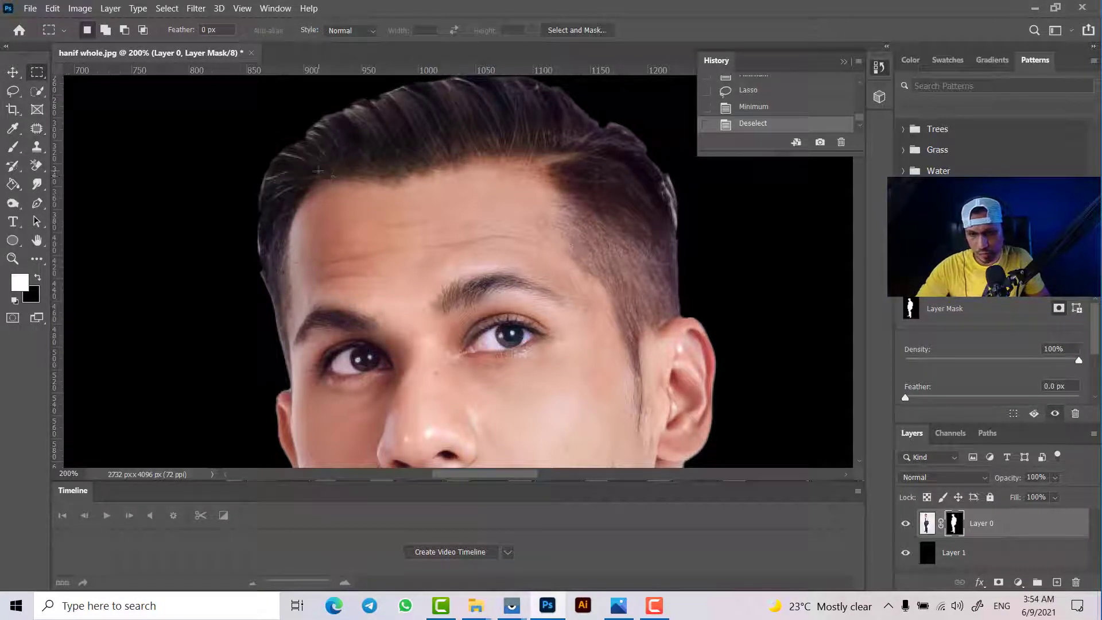
key("ctrl+minus")
key("ctrl+minus")
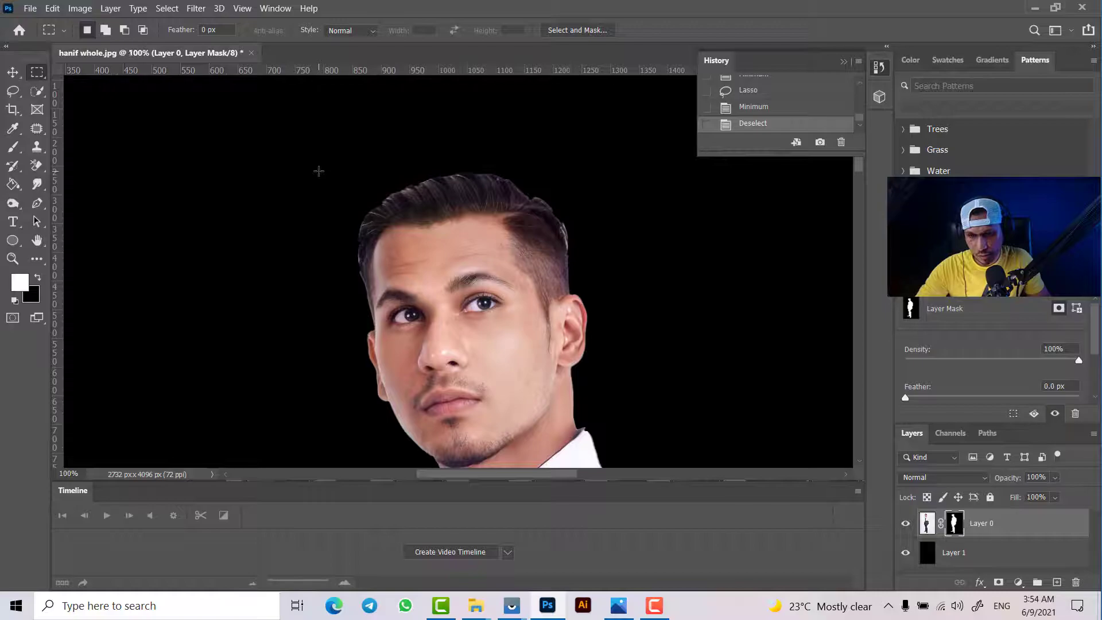
key("ctrl+minus")
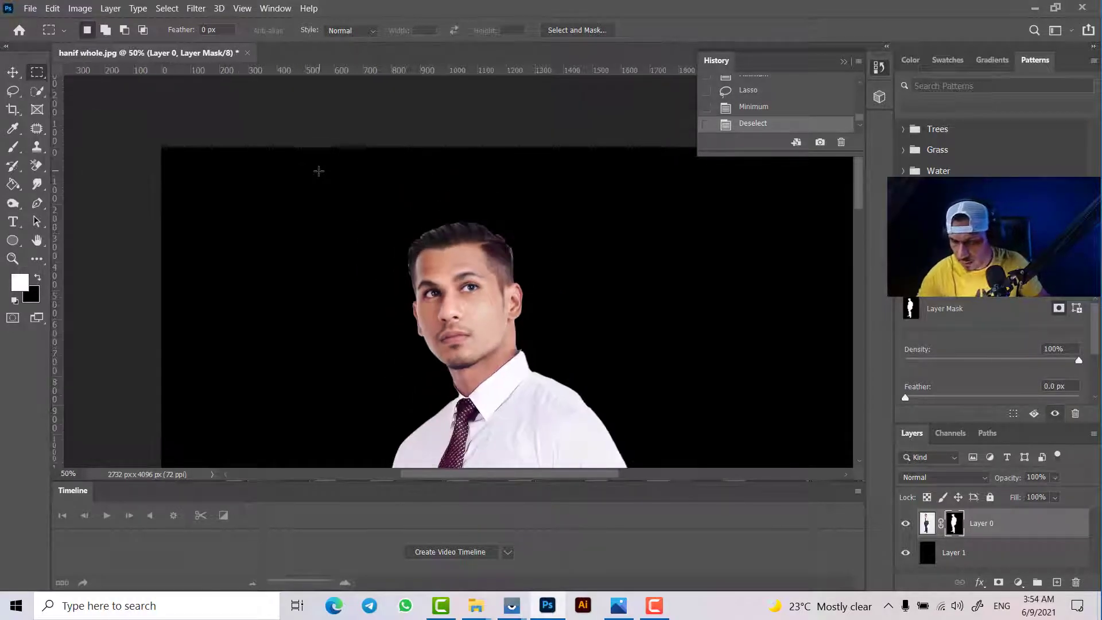
key("ctrl+plus")
key("ctrl+plus")
key("ctrl+plus")
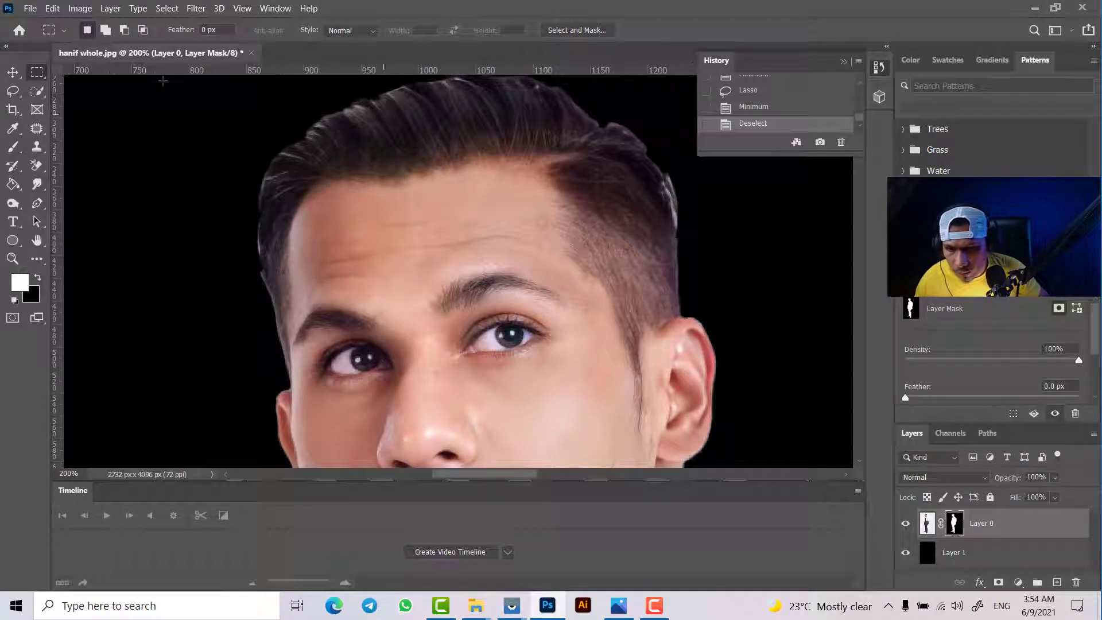
left_click(15, 93)
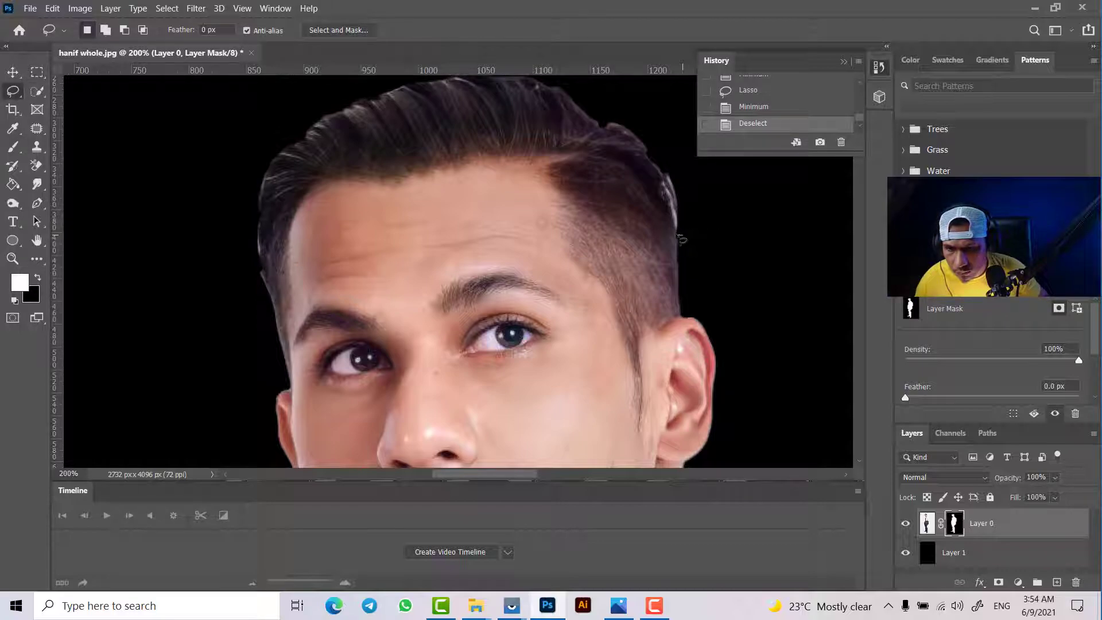
left_click_drag(673, 185, 686, 238)
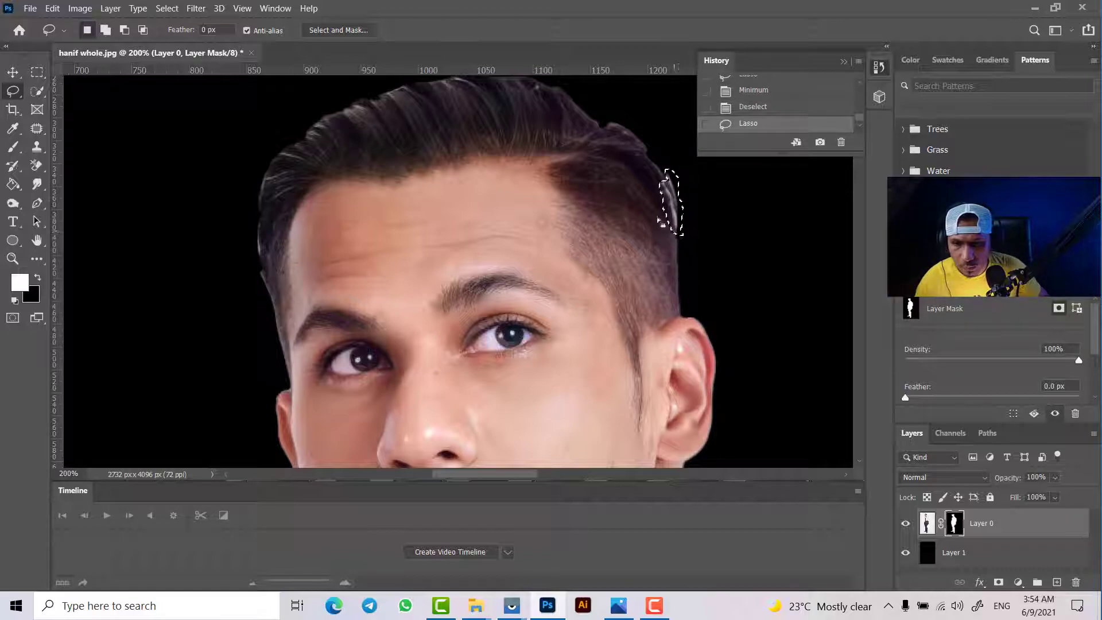
left_click(195, 8)
left_click(205, 24)
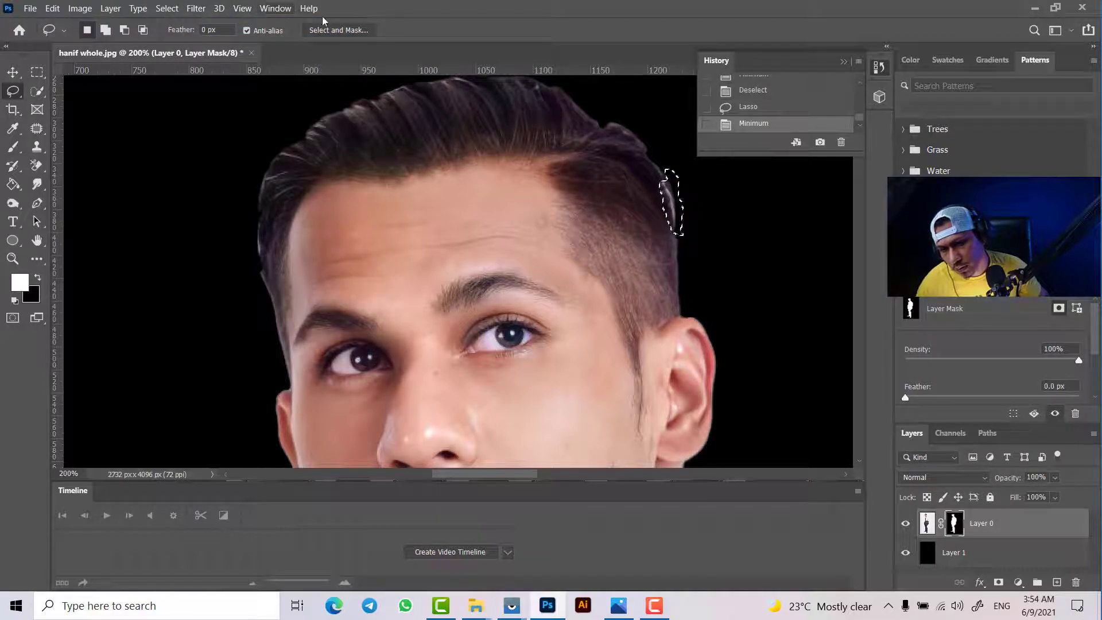
key("ctrl+d")
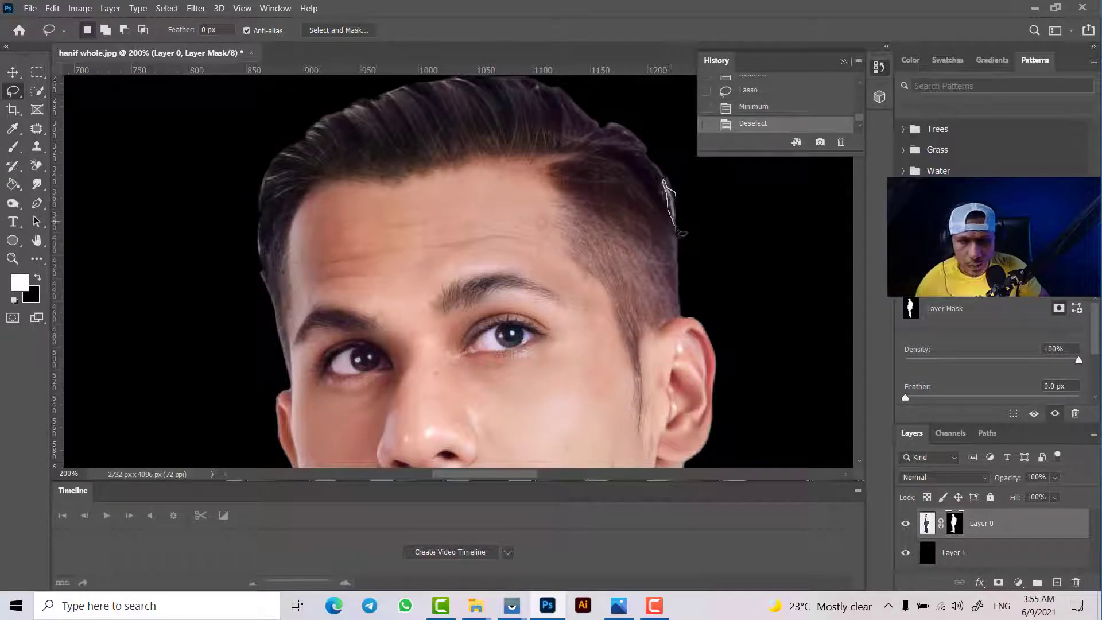
Lasso the last narrow fringe on the right hair edge, reapply the Minimum filter twice and deselect.
mouse_move(679, 230)
left_mouse_down()
mouse_move(683, 204)
mouse_move(663, 182)
left_mouse_up()
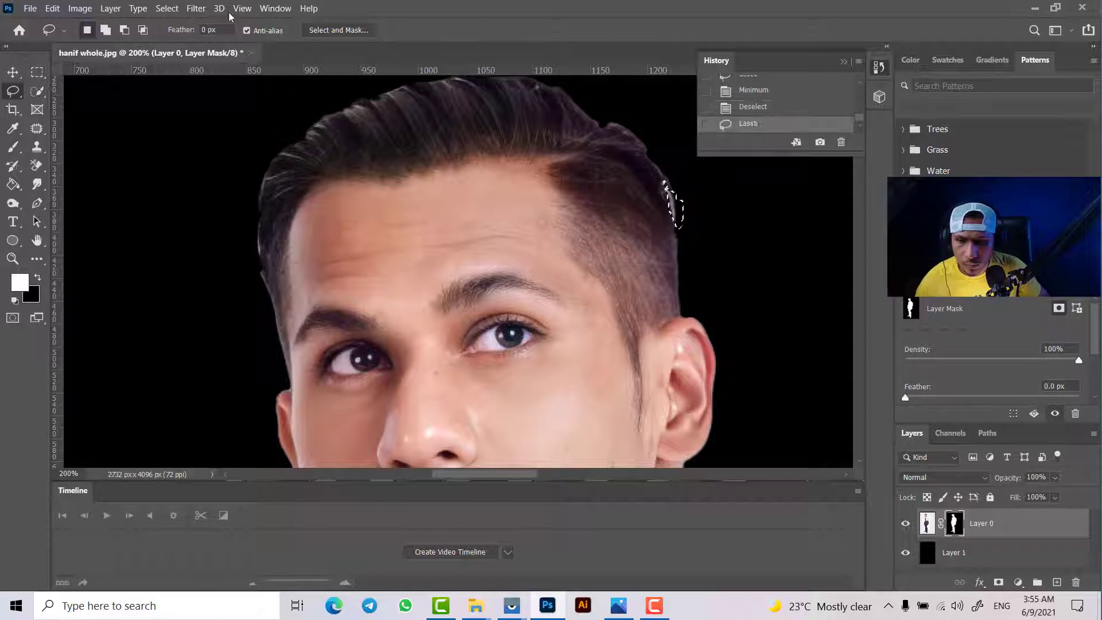
left_click(195, 11)
left_click(209, 20)
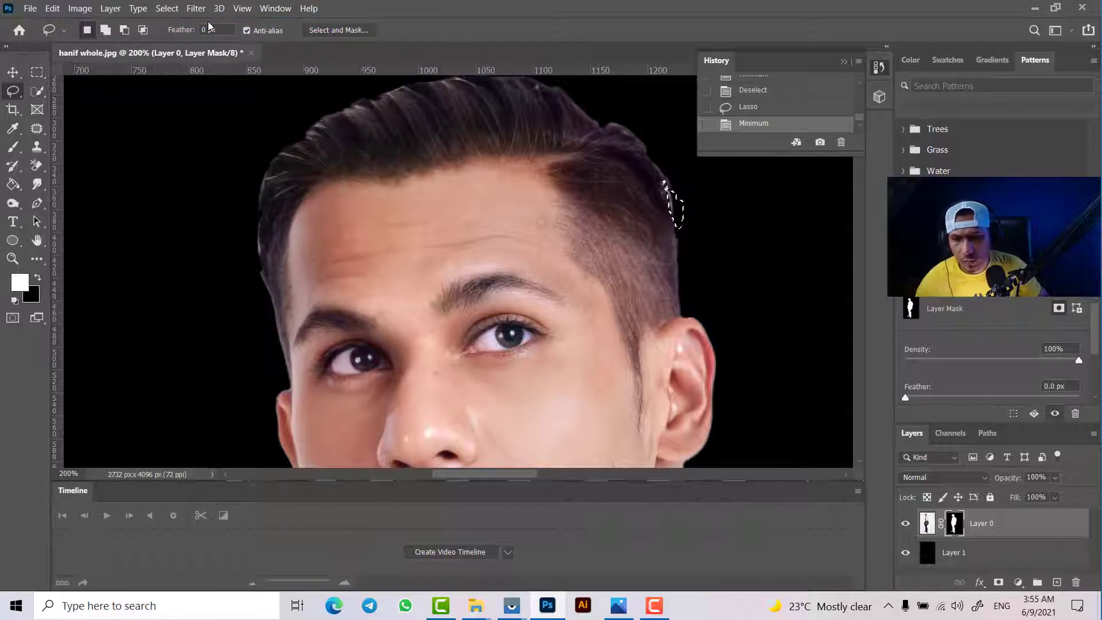
left_click(196, 8)
left_click(206, 23)
key("ctrl+d")
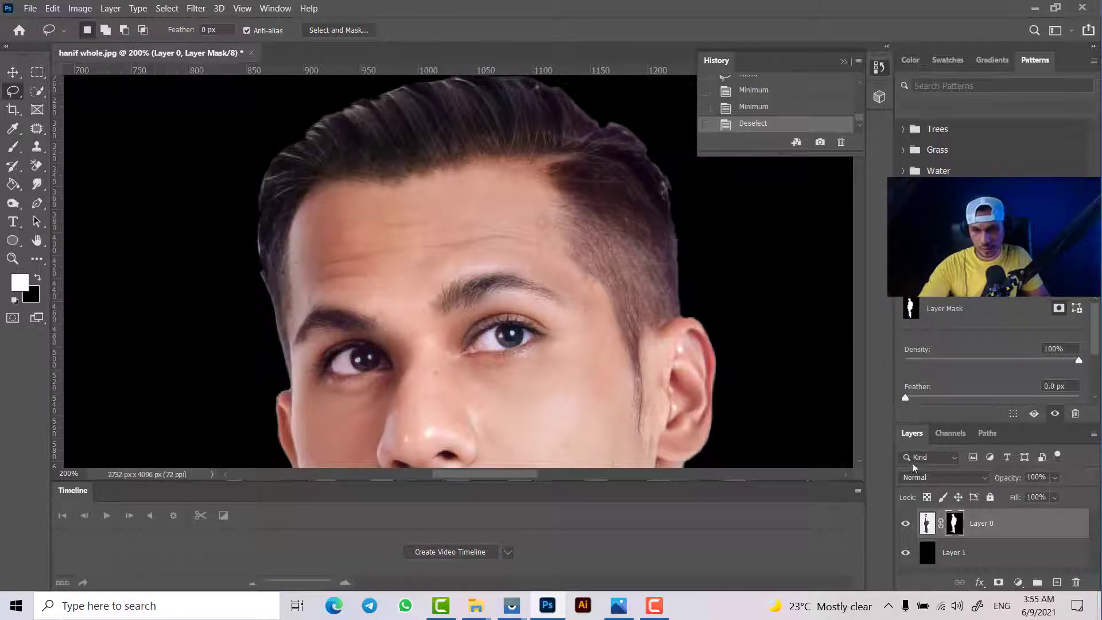
key("ctrl+minus")
key("ctrl+minus")
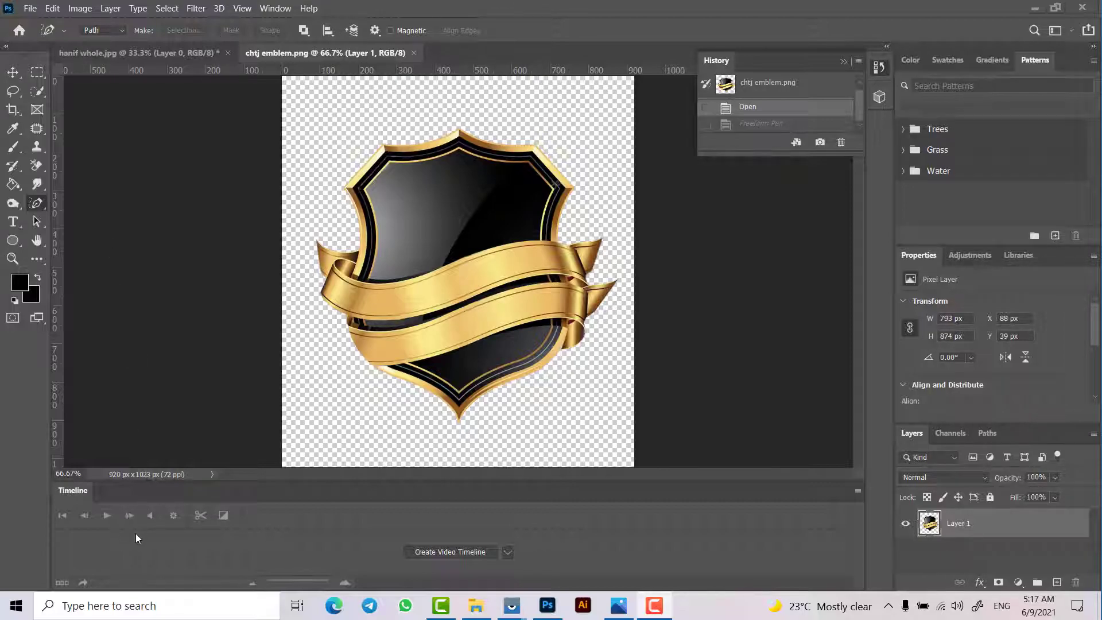
Choose the Curvature Pen tool for tracing in the chtj emblem.png document.
left_click(97, 55)
left_click(284, 51)
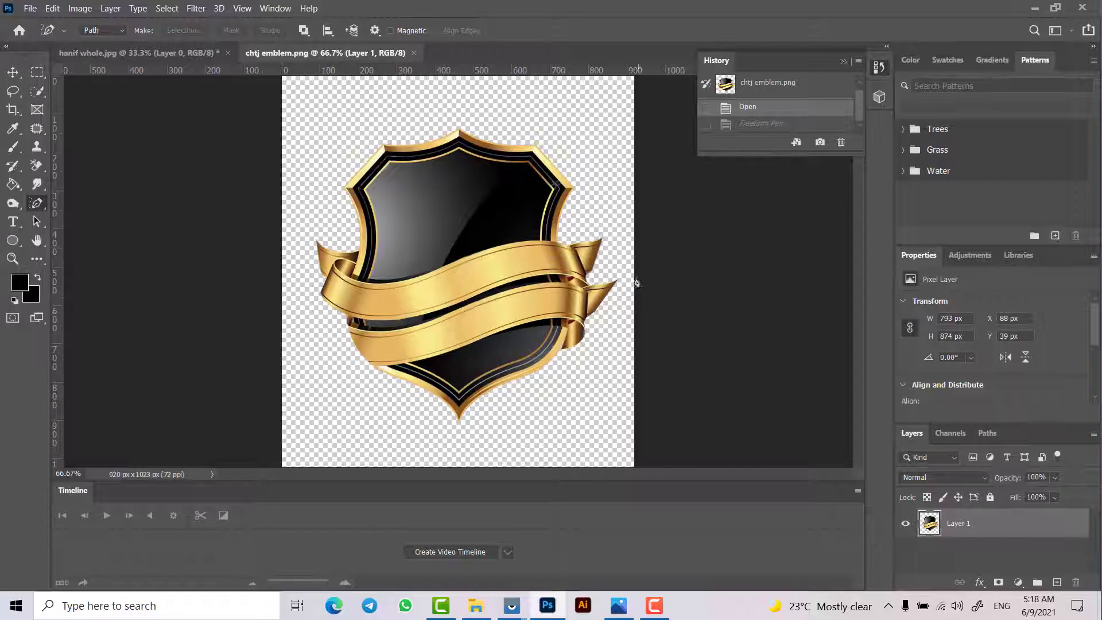
right_click(35, 208)
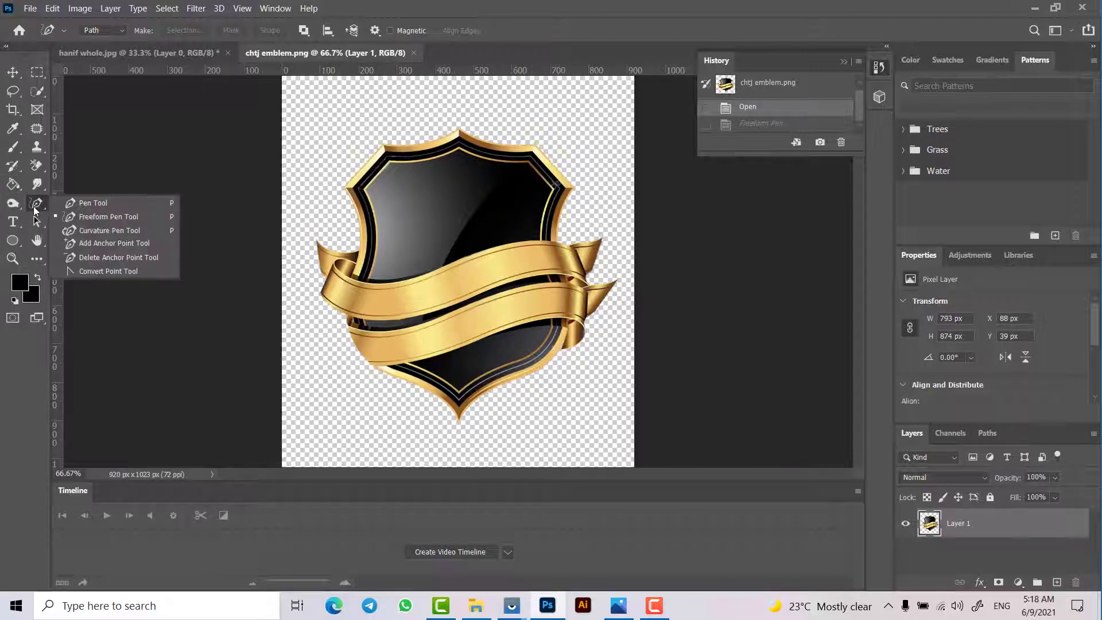
left_click(90, 230)
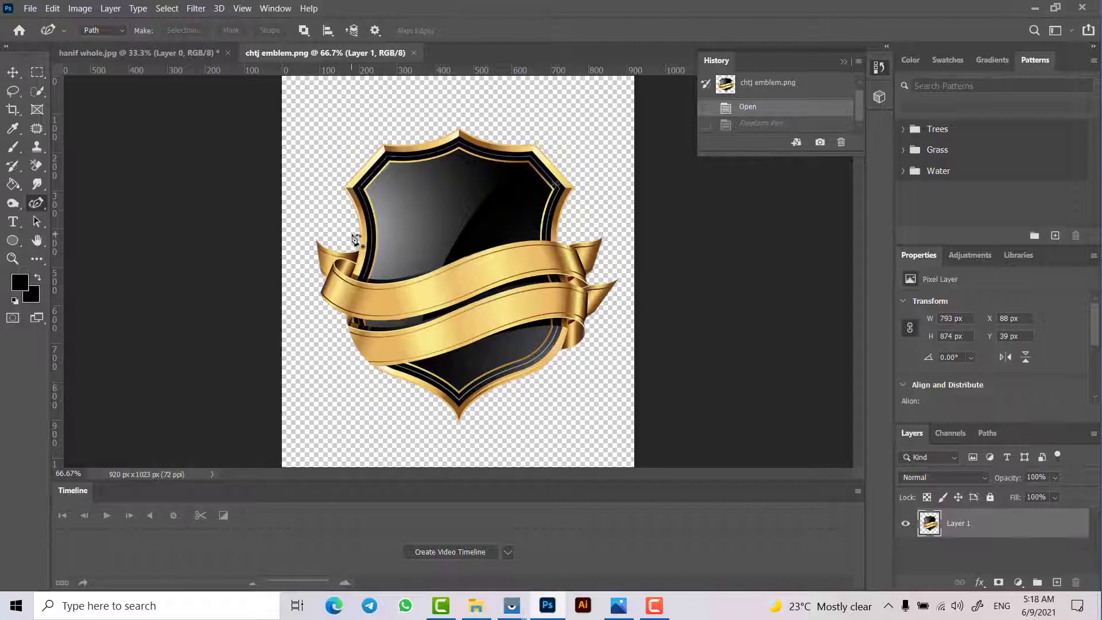
Trace a path from the shield's left edge along the upper border of the top ribbon, with a corner point at its left end.
left_click(351, 234)
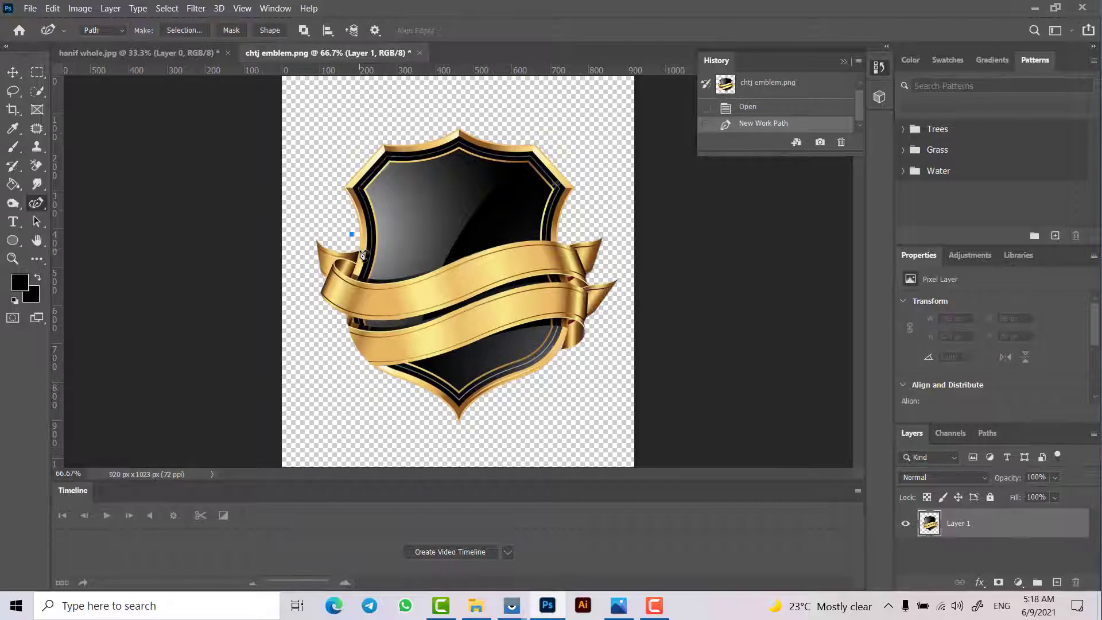
left_click(359, 250)
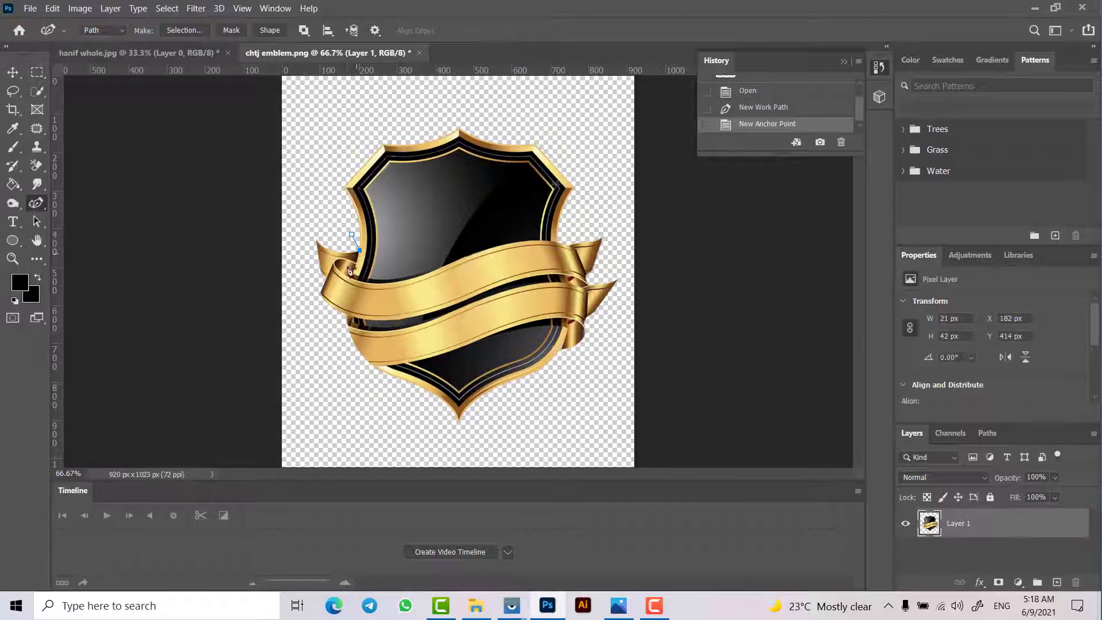
left_click(352, 277)
left_click_drag(359, 249, 355, 236)
left_click(418, 278)
left_click(477, 250)
left_click(562, 243)
left_click_drag(480, 246, 477, 252)
left_click_drag(417, 278, 416, 278)
double_click(350, 279)
left_click(376, 283)
Continue the path loosely around the outside of the upper shield and close it at the starting anchor point.
left_click(595, 191)
left_click(544, 97)
left_click(373, 133)
left_click(352, 234)
key("ctrl+z")
left_click(352, 235)
key("ctrl+z")
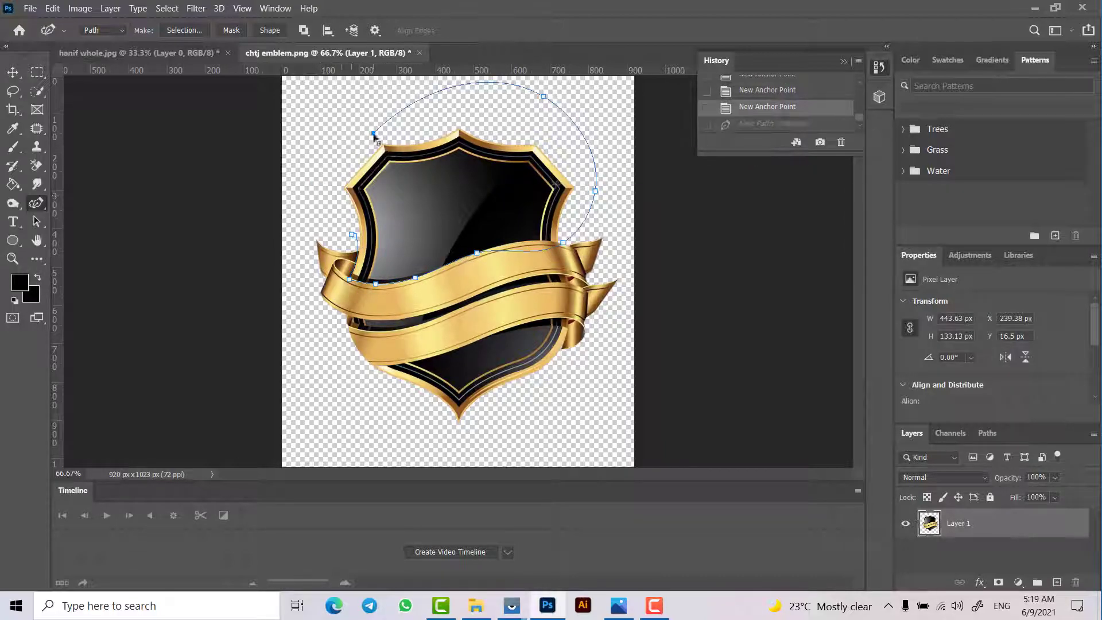
left_click(373, 133)
left_click(322, 174)
left_click(352, 234)
Load the closed work path as a selection and return to the emblem's layer.
left_click(989, 434)
left_click(907, 463, "ctrl")
left_click(911, 434)
Try pasting a copy of the selected upper shield and cutting it out of Layer 1.
key("ctrl+c")
key("ctrl+v")
key("ctrl+z")
key("ctrl+x")
key("ctrl+z")
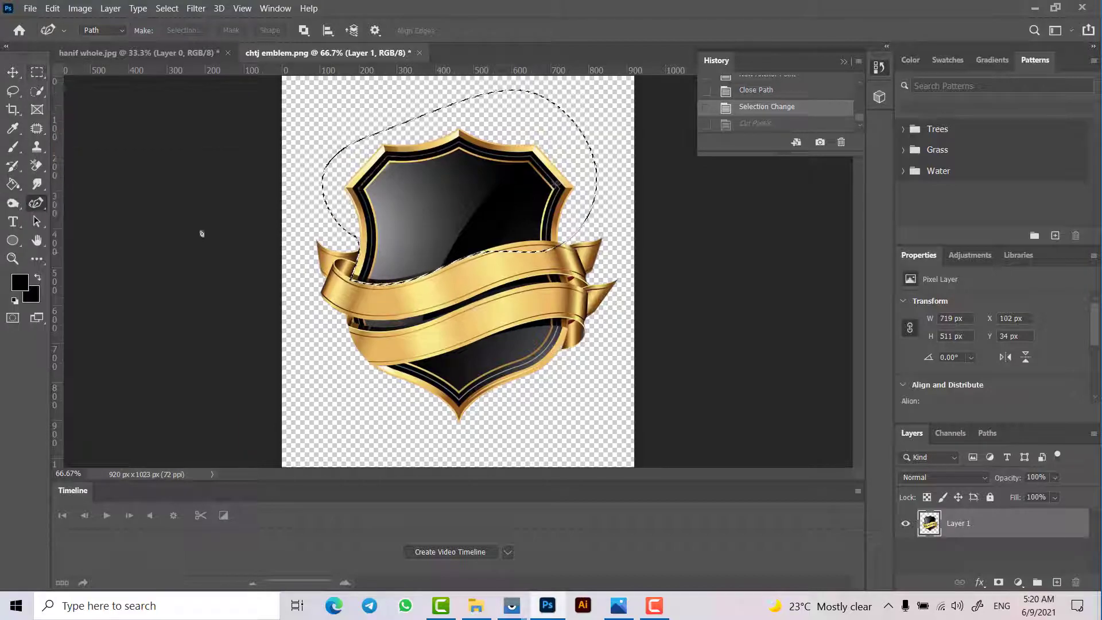
Draw a closed curved path over the right half of the emblem's ribbons and bring up the document's work path.
left_click(582, 236)
left_click(569, 245)
left_click(526, 242)
left_click(464, 260)
left_click_drag(570, 246, 538, 241)
left_click(486, 306)
left_click(988, 433)
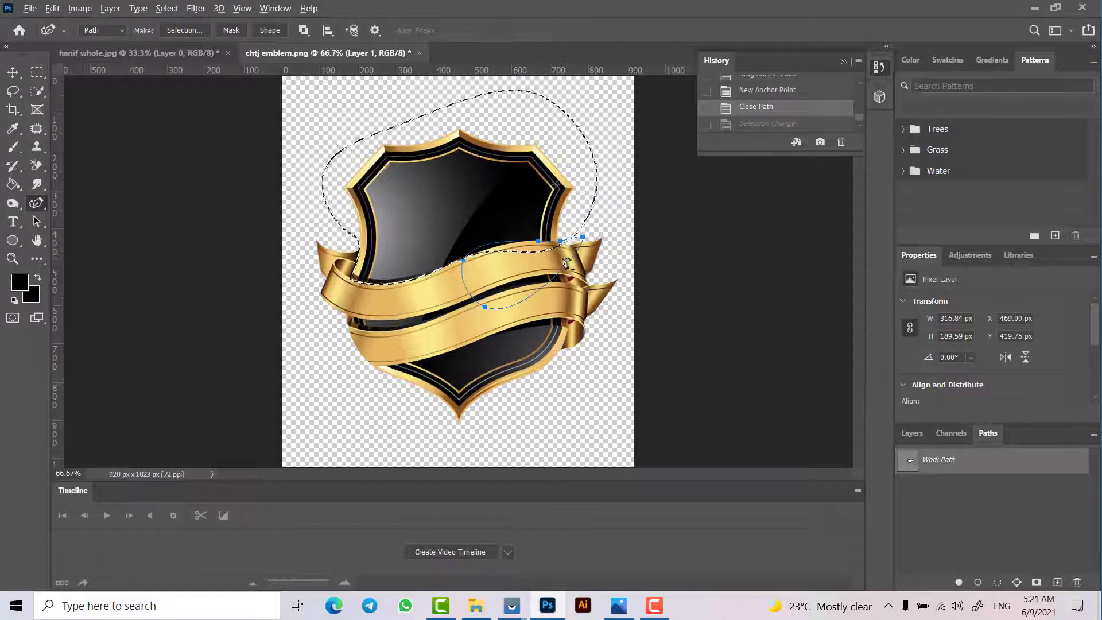
Reshape the closed path along the upper ribbon's top edge by adding an anchor point and shifting the neighbouring one.
left_click(908, 465, "ctrl+alt")
key("ctrl+z")
left_click(513, 243)
mouse_move(537, 241)
left_mouse_down()
mouse_move(507, 244)
mouse_move(542, 241)
left_mouse_up()
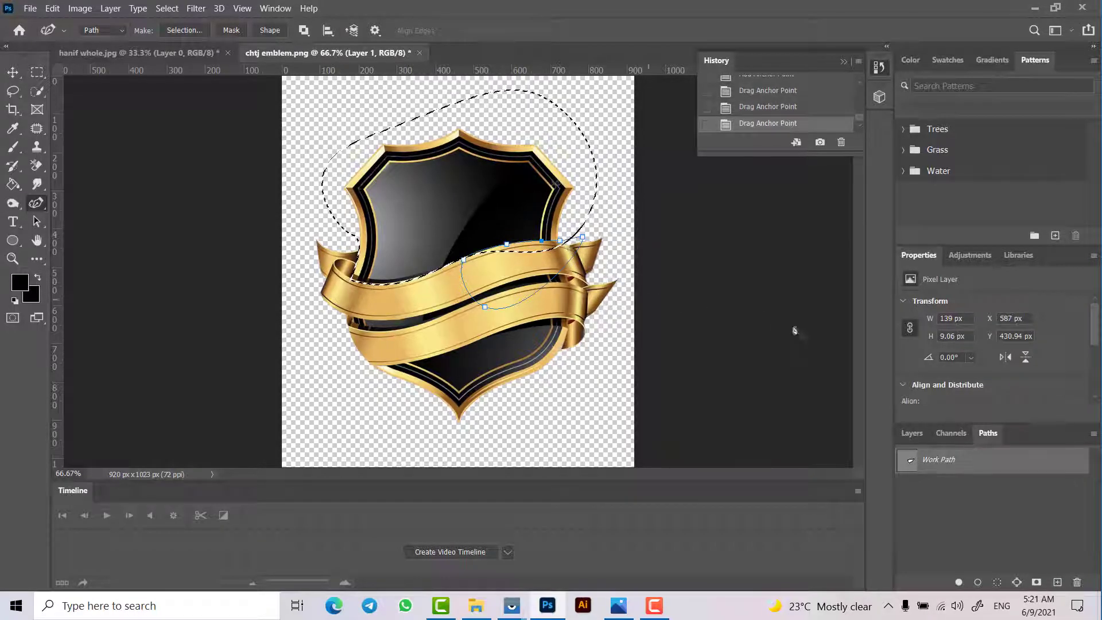
Subtract the reshaped work path from the existing upper-shield selection so the ribbon is left out.
left_click(909, 464, "ctrl")
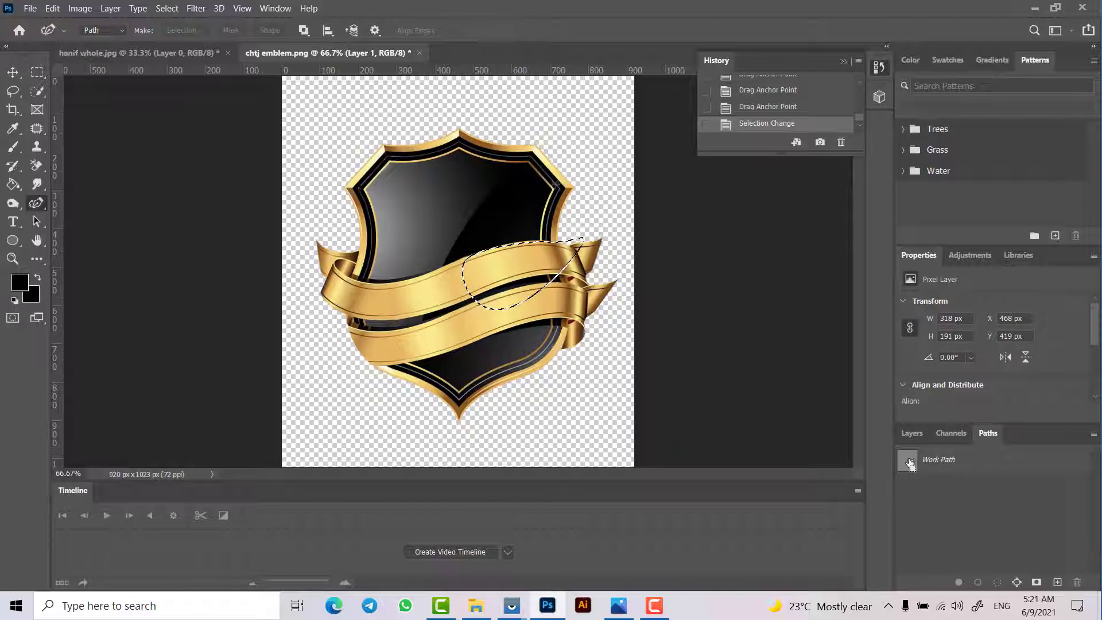
key("ctrl+z")
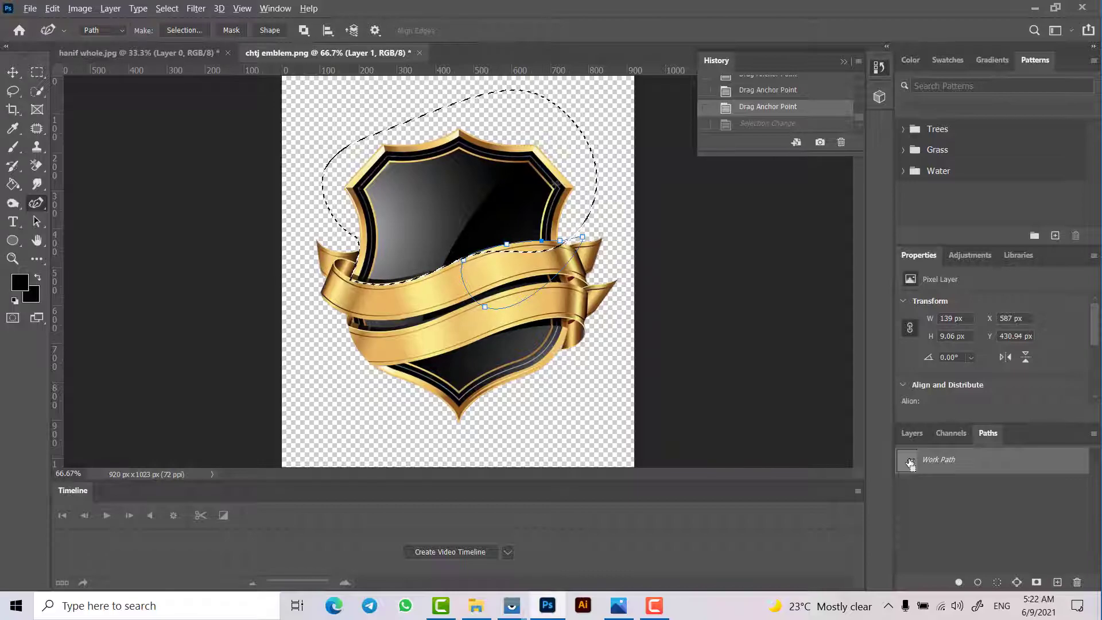
left_click(910, 463, "ctrl")
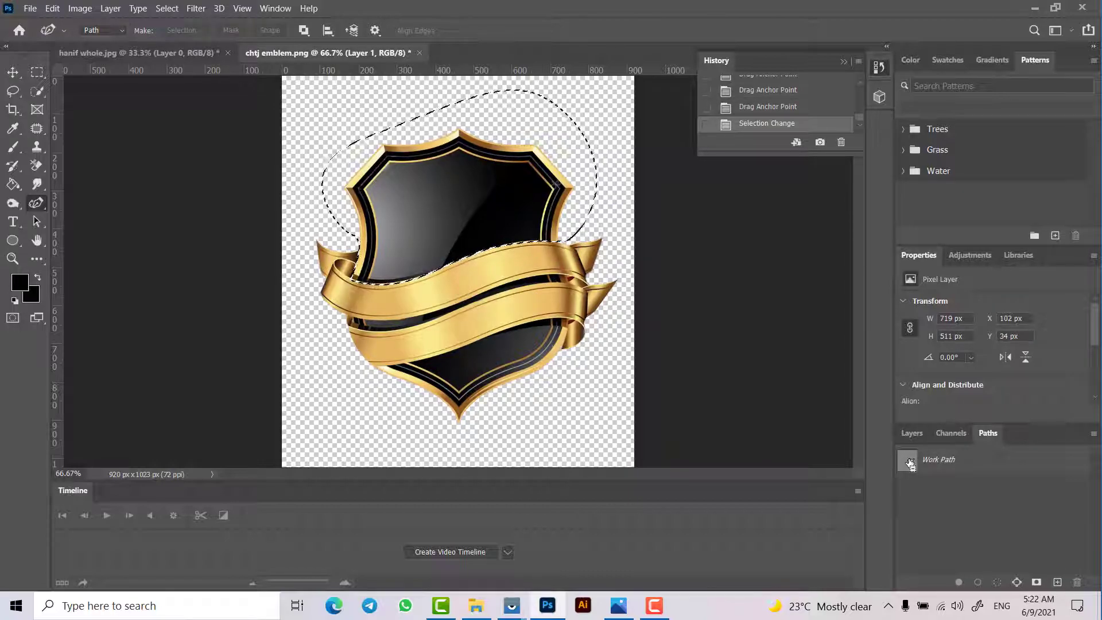
Cut the selected upper shield out of Layer 1 and paste it in place on its own layer.
left_click(911, 435)
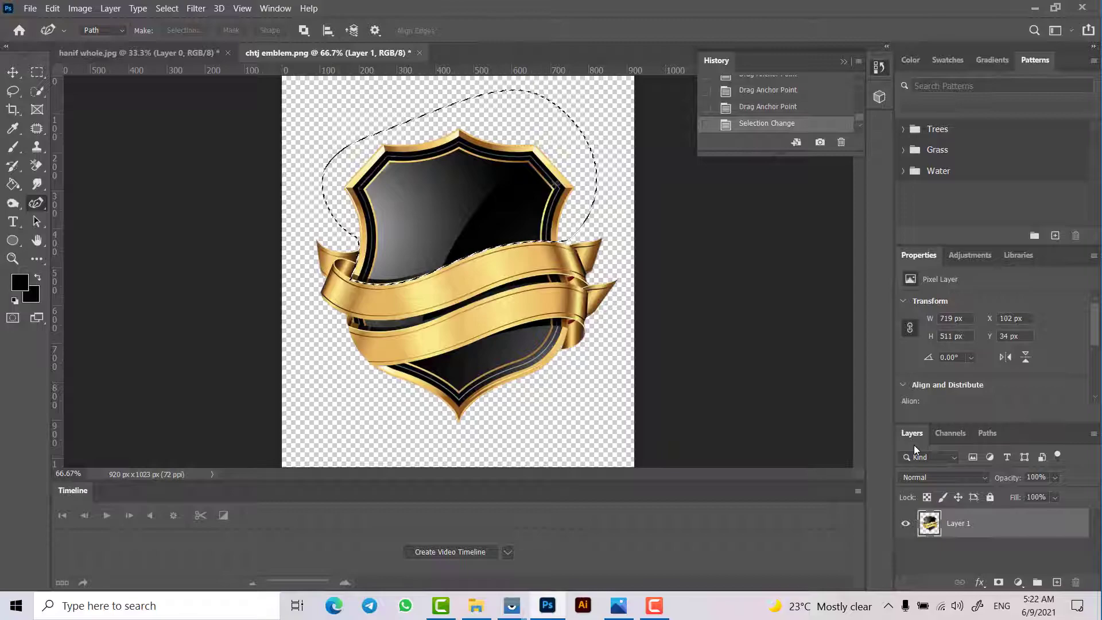
key("ctrl+x")
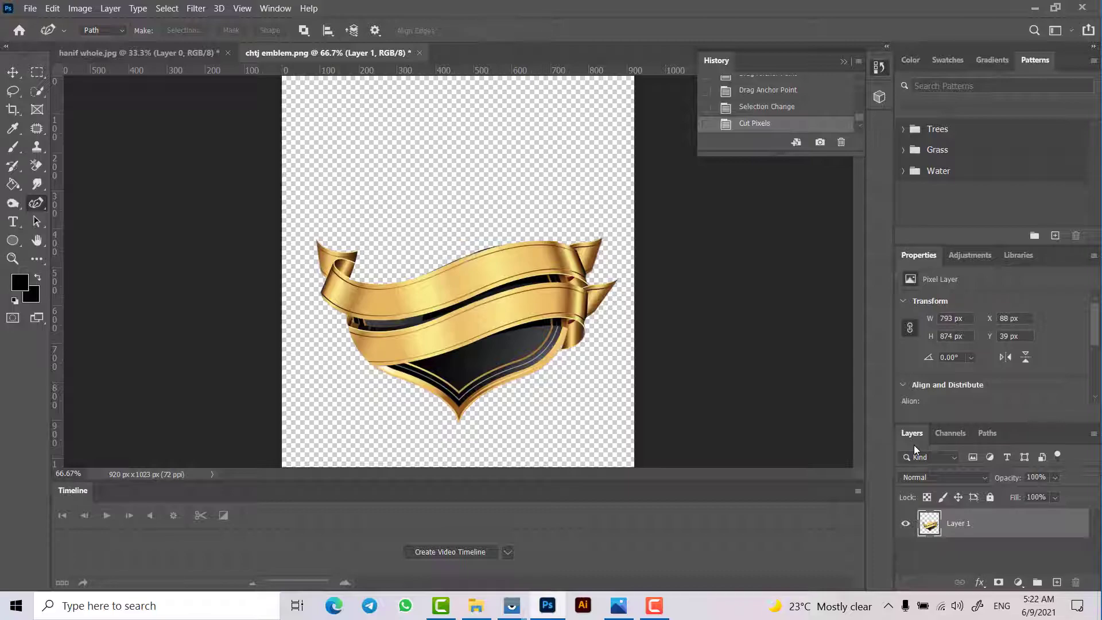
key("ctrl+v")
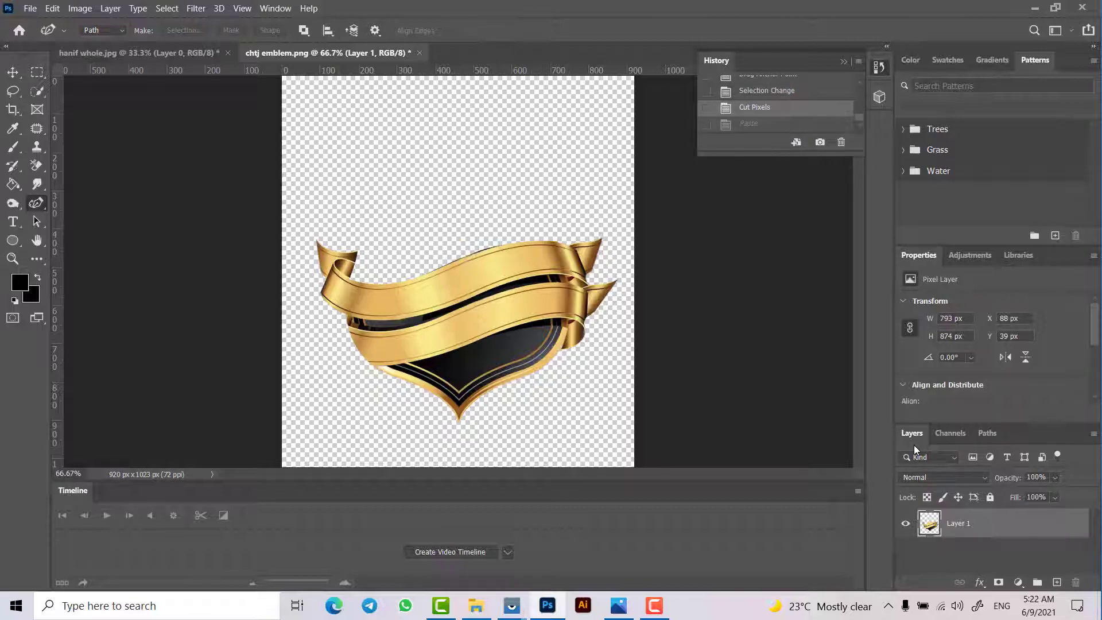
key("ctrl+shift+v")
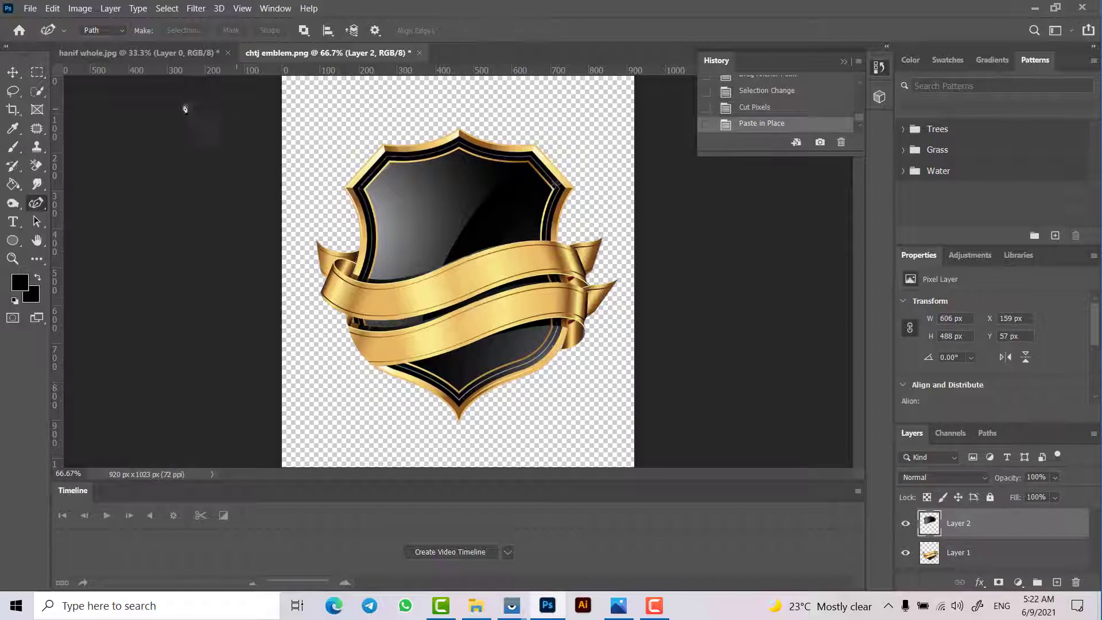
Copy the masked man's layer from the portrait document into chtj emblem.png and position his head over the shield.
left_click(175, 54)
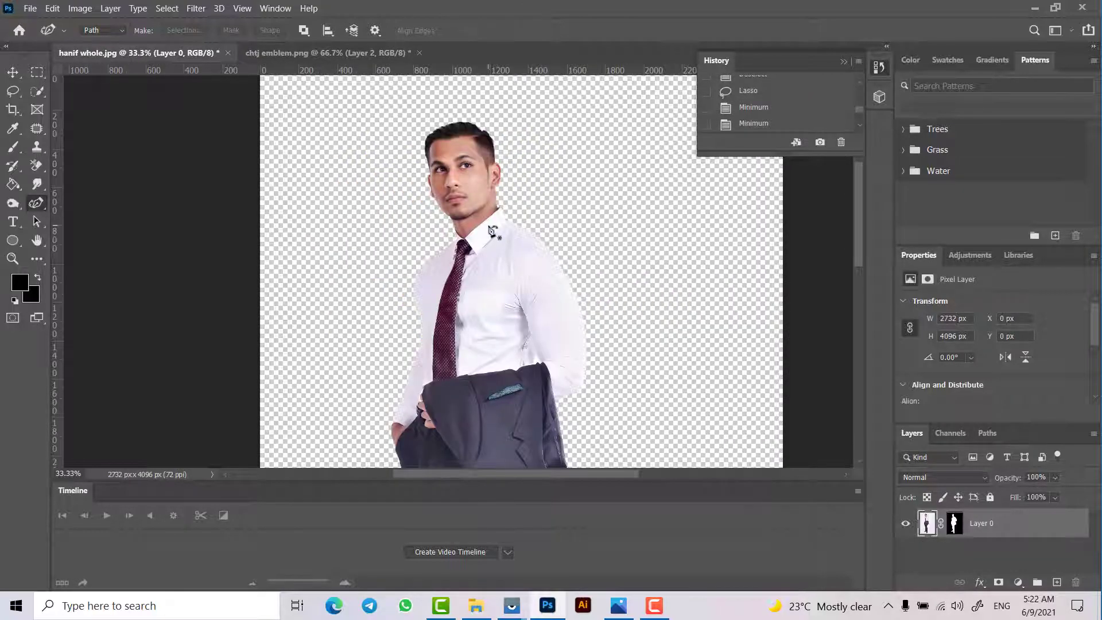
left_click(12, 71)
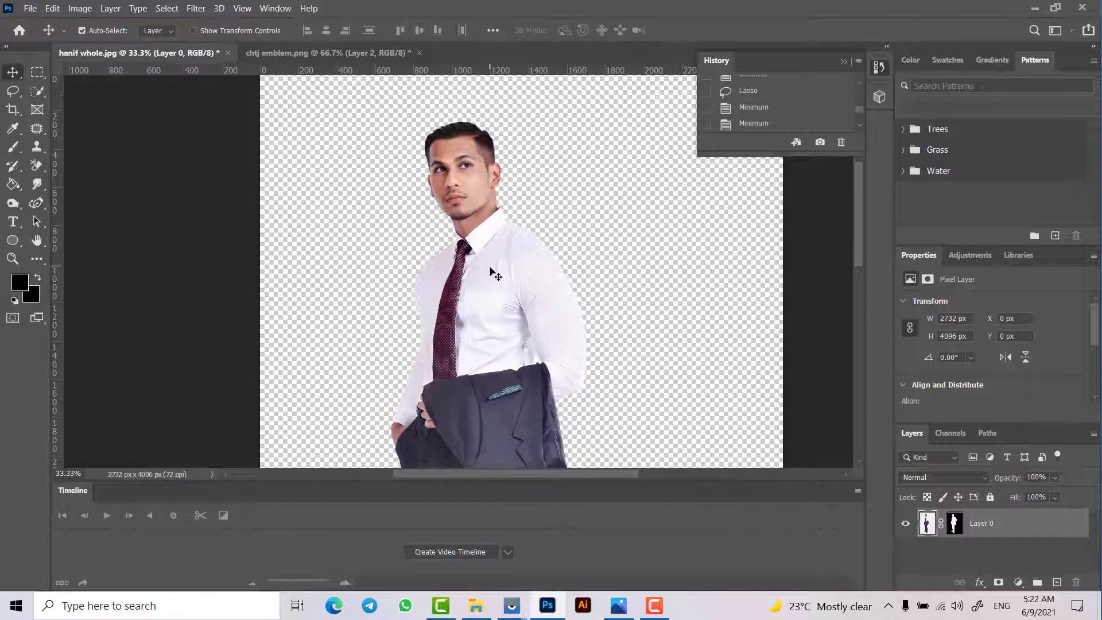
left_click_drag(492, 271, 449, 182)
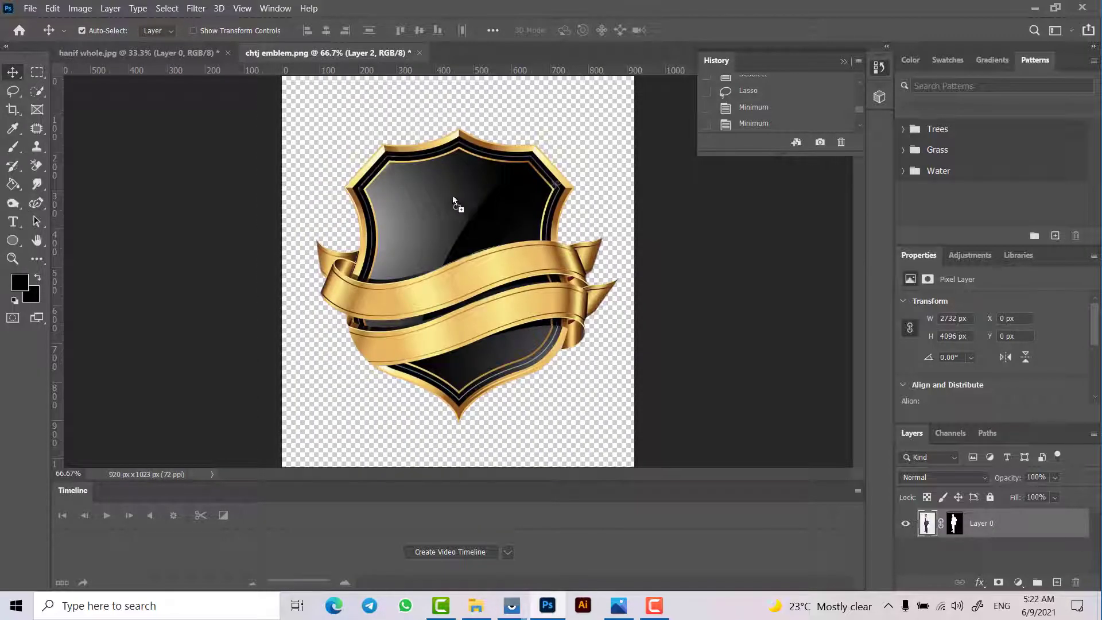
left_click_drag(459, 244, 459, 244)
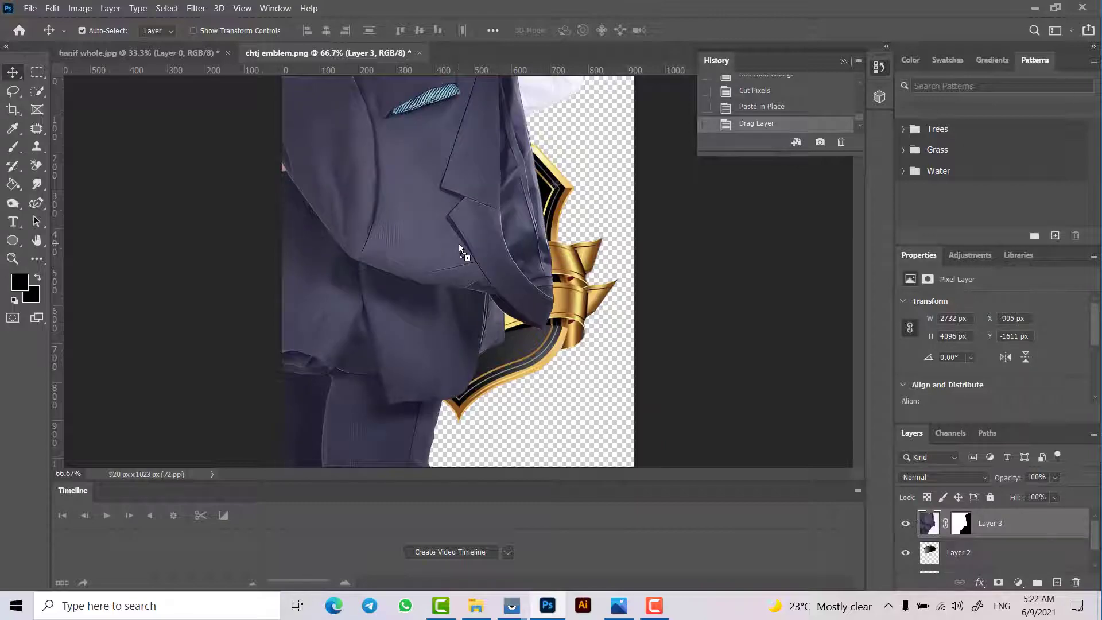
left_click_drag(421, 206, 498, 459)
left_click_drag(472, 185, 479, 433)
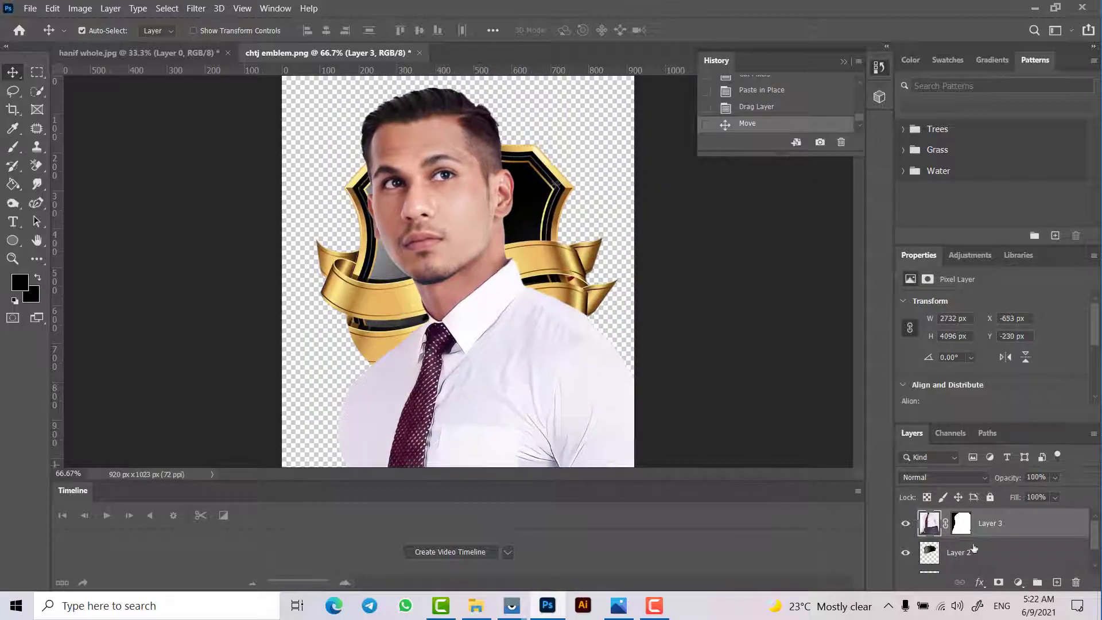
Reorder the layers to place the man between the ribbons above and the upper shield below, and select his layer.
left_click_drag(1044, 527, 1037, 573)
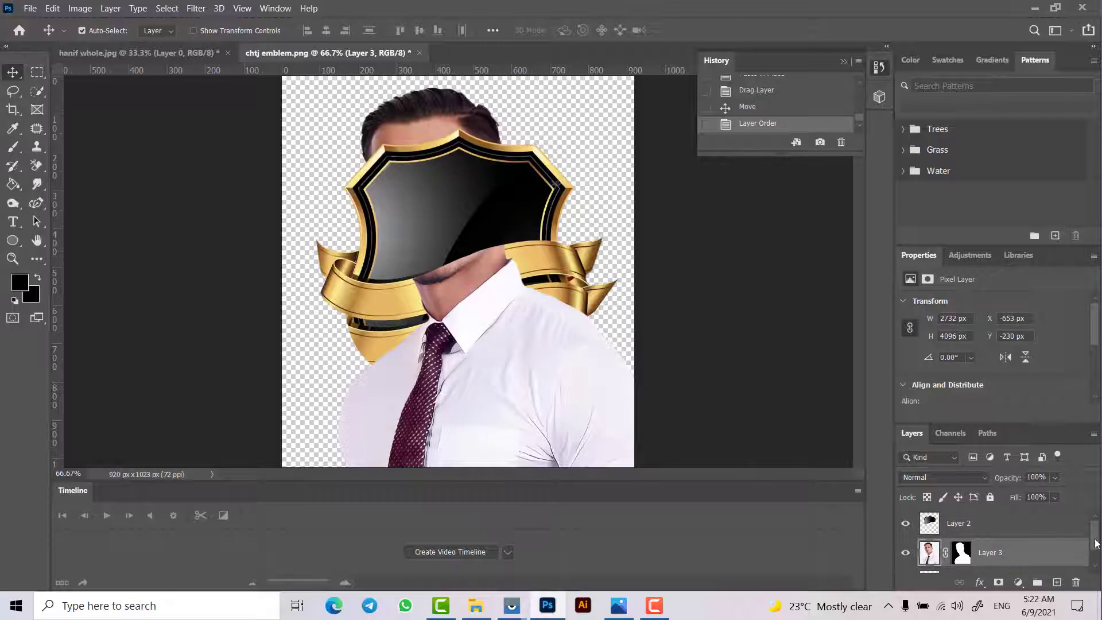
scroll(1095, 553, "down", 1)
left_click_drag(998, 560, 1093, 542)
left_click_drag(983, 524, 990, 565)
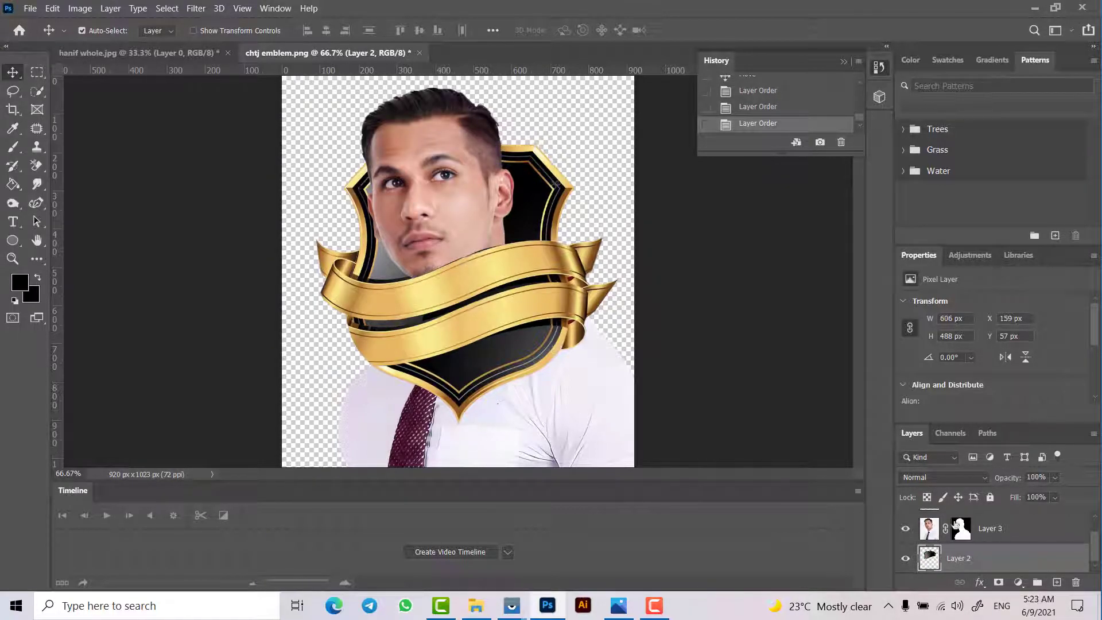
left_click(1035, 529)
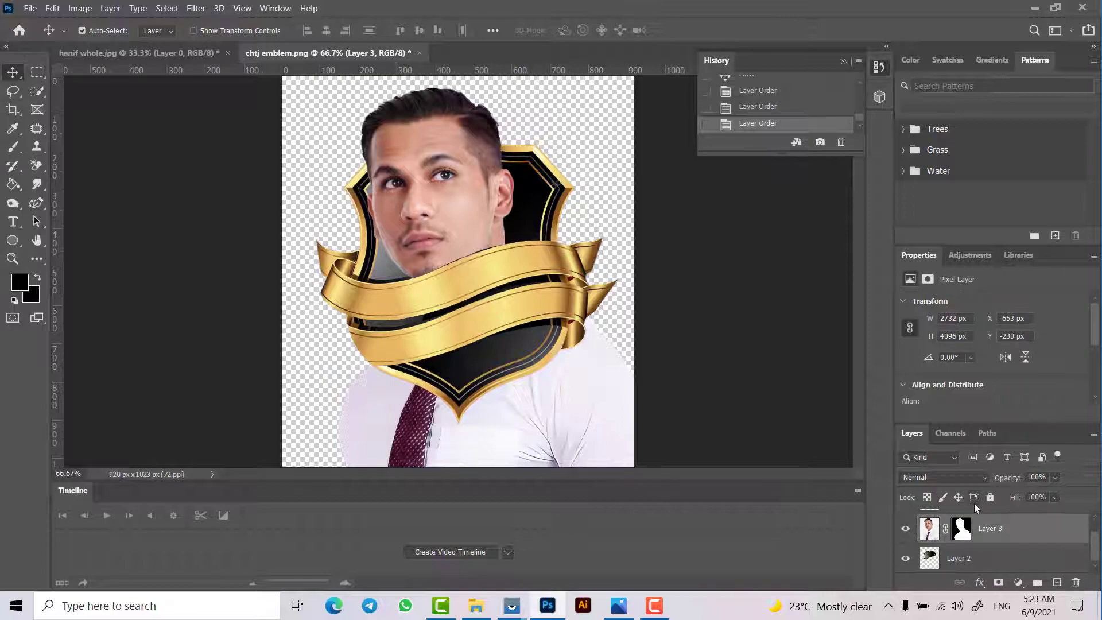
key("ctrl+t")
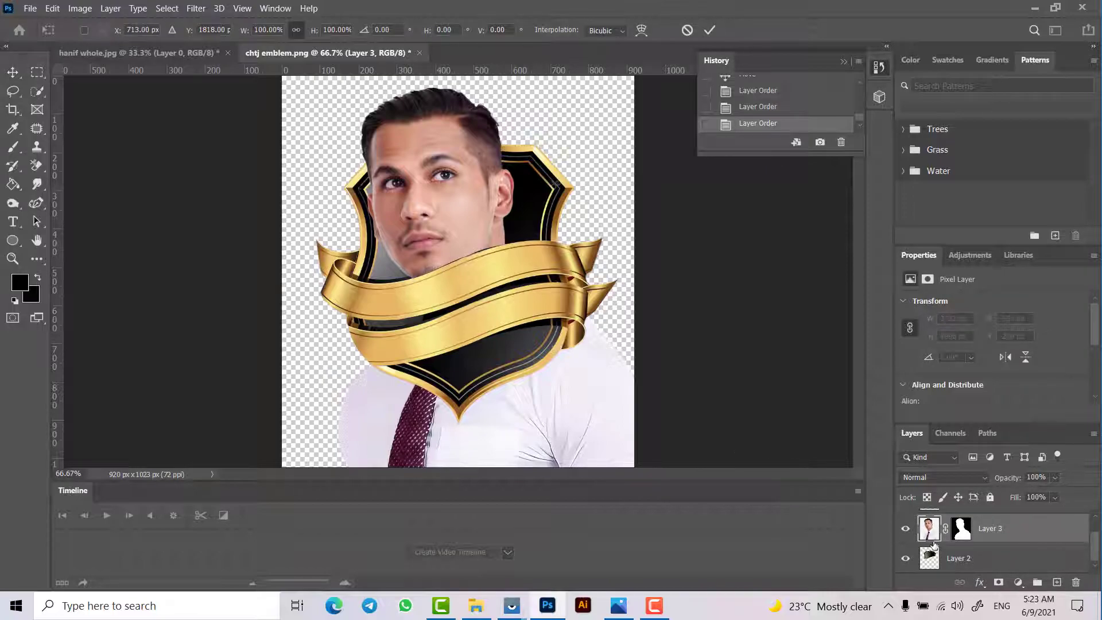
key("Escape")
key("ctrl+t")
key("Escape")
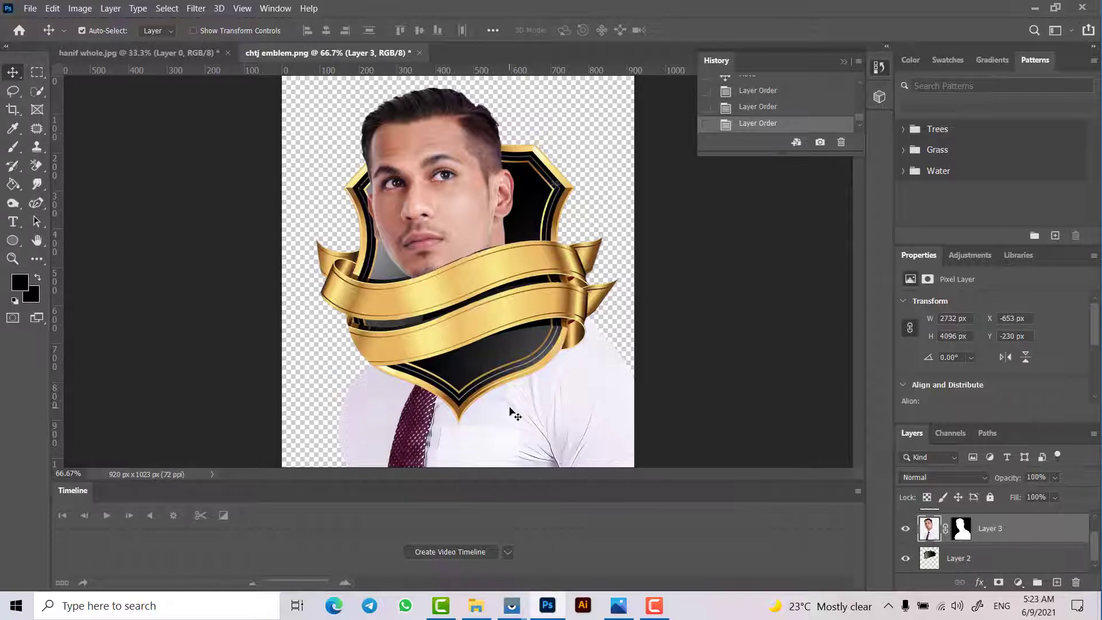
Scale the man's layer to 60.35% and position him behind the ribbons with his head above the shield.
left_click_drag(524, 414, 533, 333)
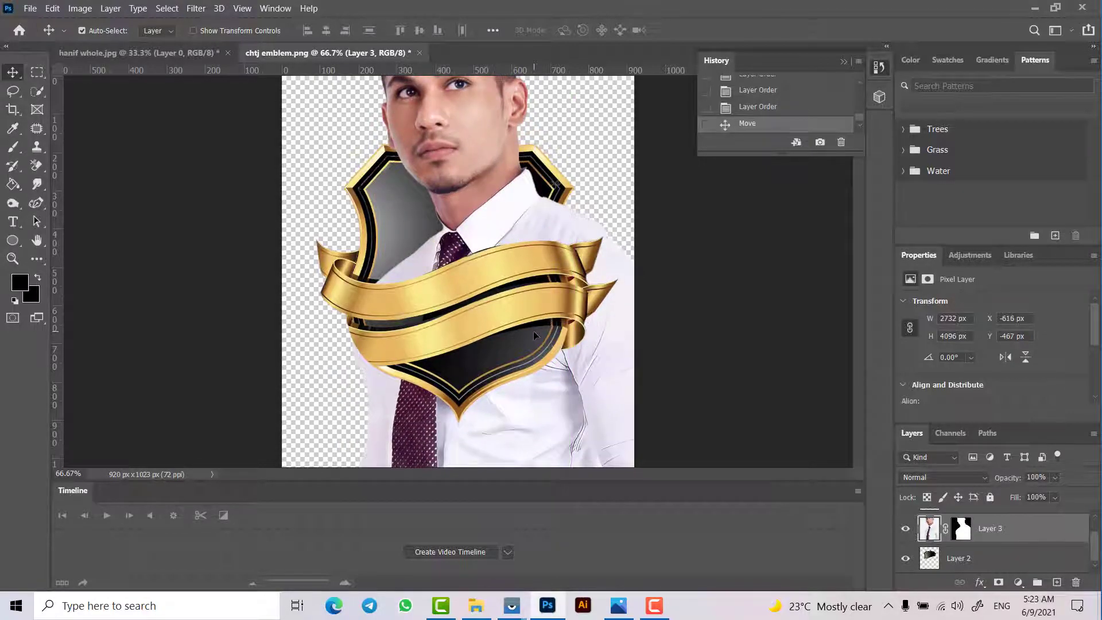
key("ctrl+minus")
key("ctrl+minus")
key("ctrl+minus")
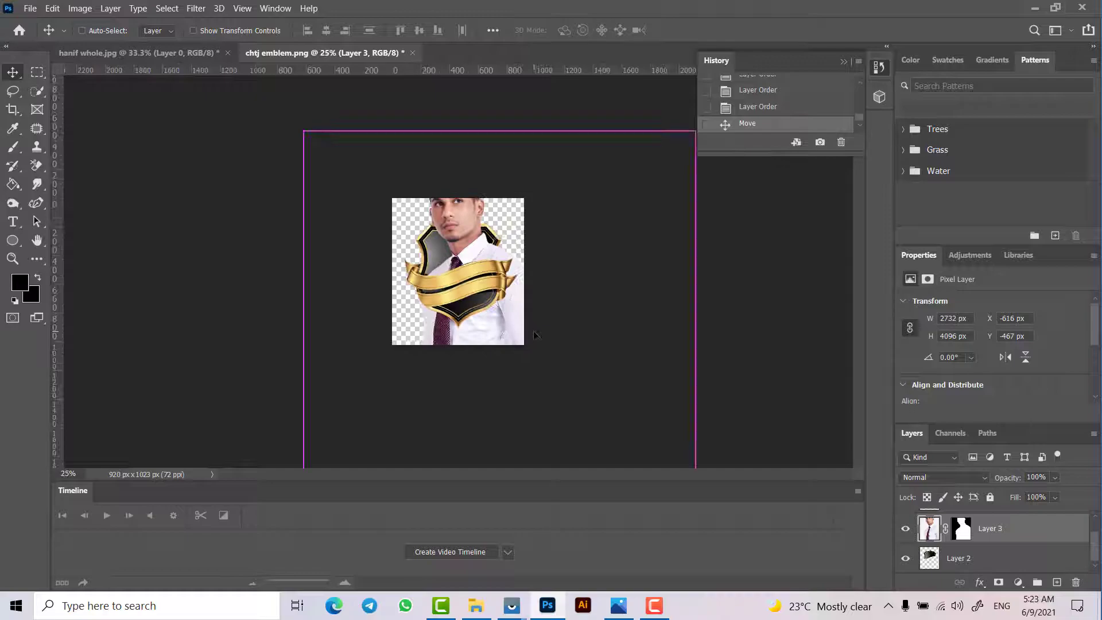
key("ctrl+t")
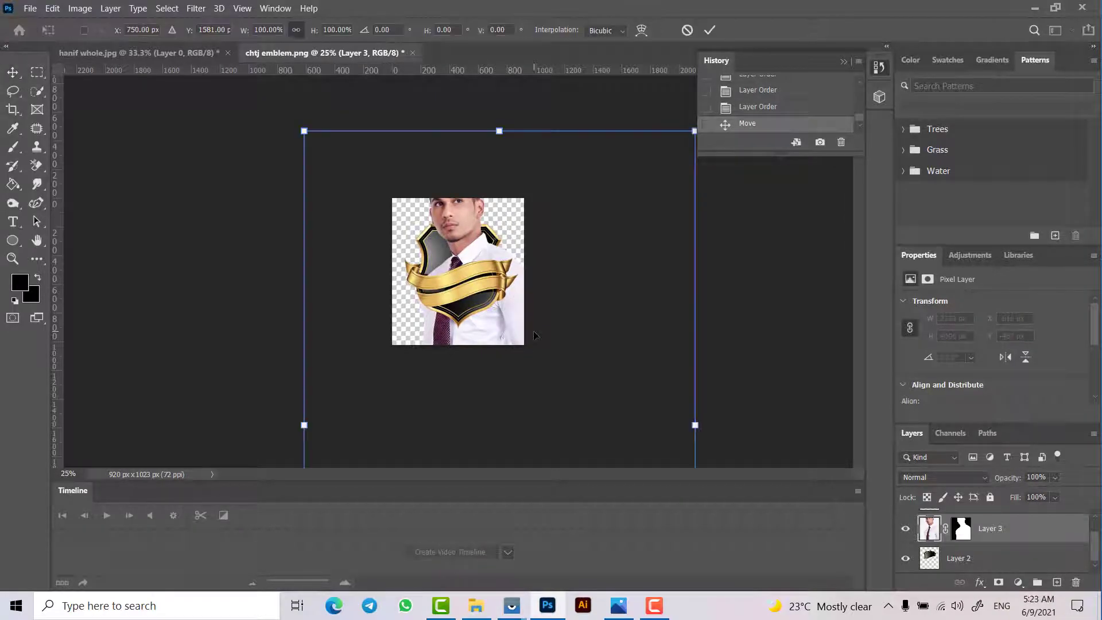
left_click_drag(304, 131, 458, 363)
left_click_drag(553, 420, 454, 238)
left_click_drag(498, 331, 486, 322)
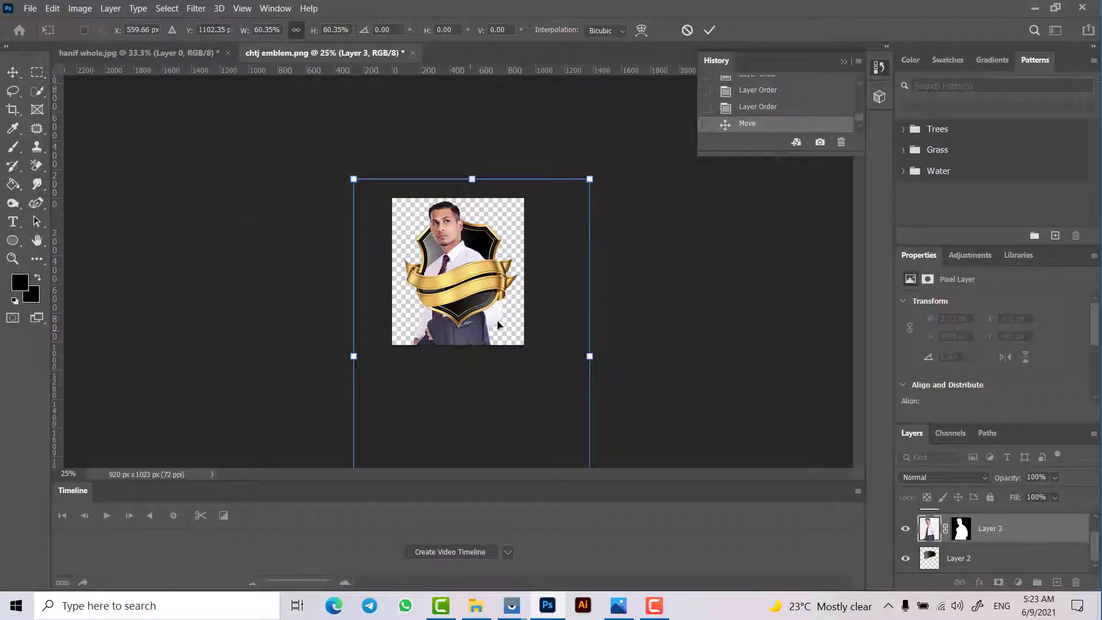
On Layer 3's mask, make an elliptical selection around the man's upper body and subtract the mask's shape from it.
left_click(961, 532)
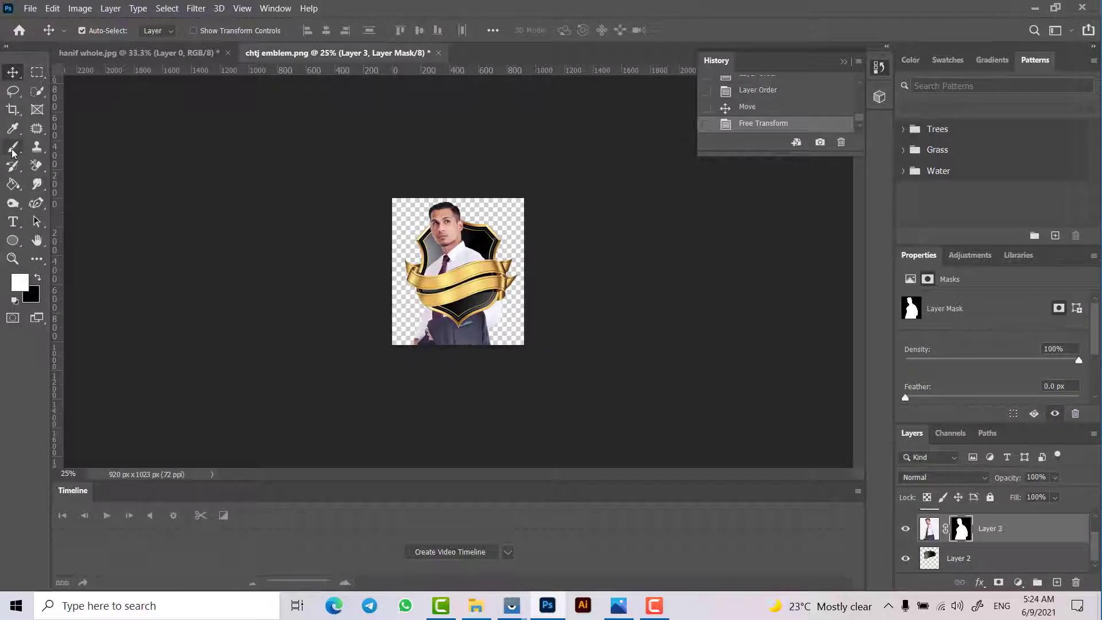
left_click(37, 72)
key("shift+m")
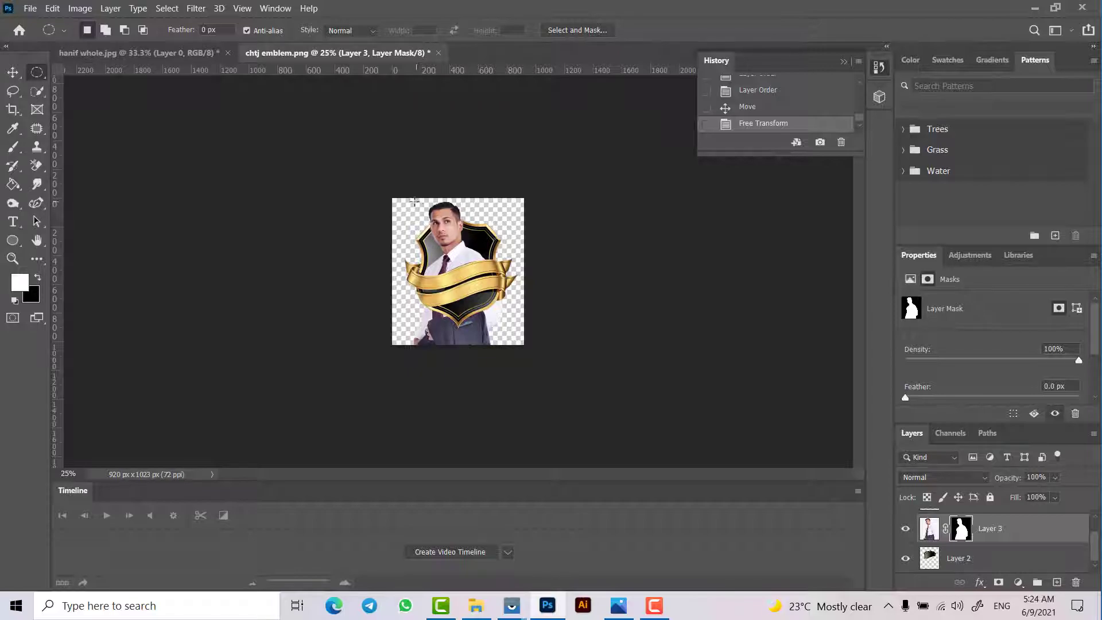
left_click_drag(469, 287, 496, 296)
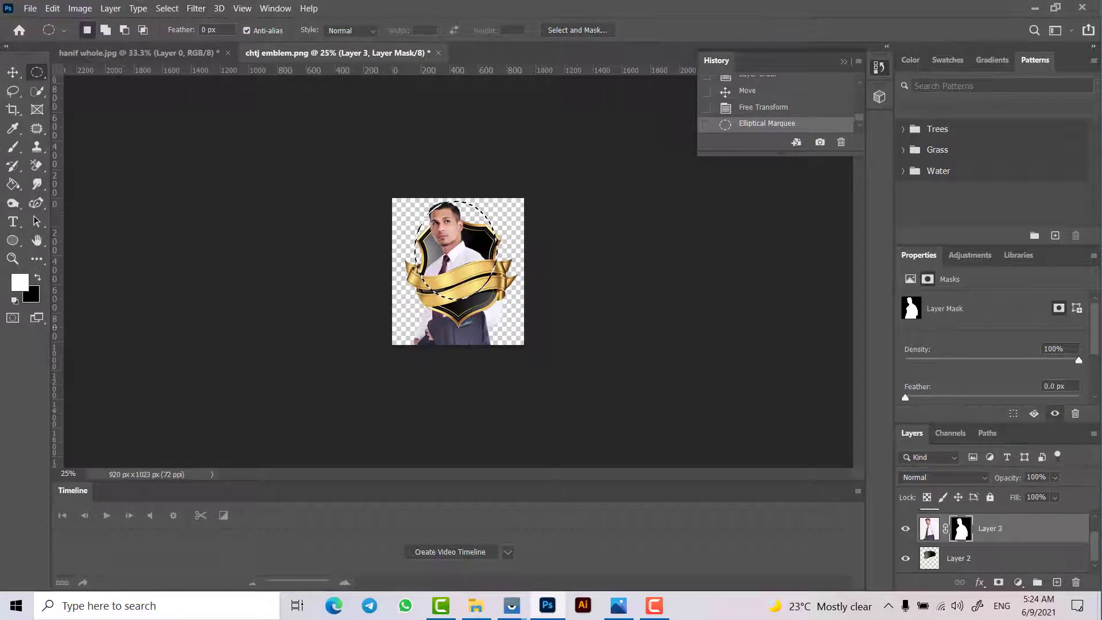
left_click(965, 533, "ctrl")
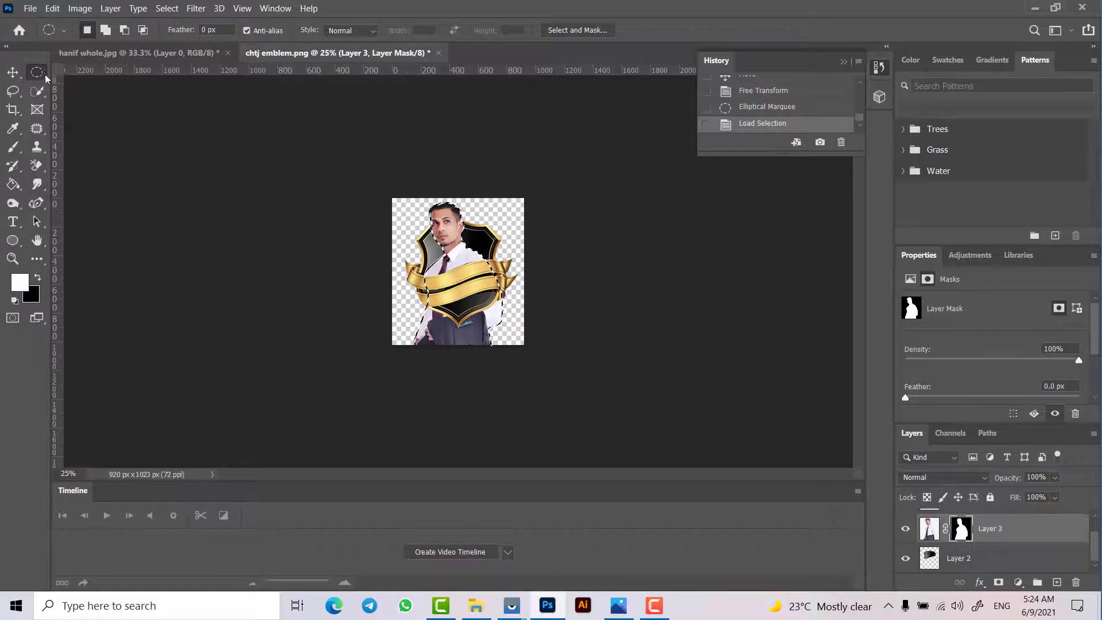
left_click_drag(470, 298, 496, 293)
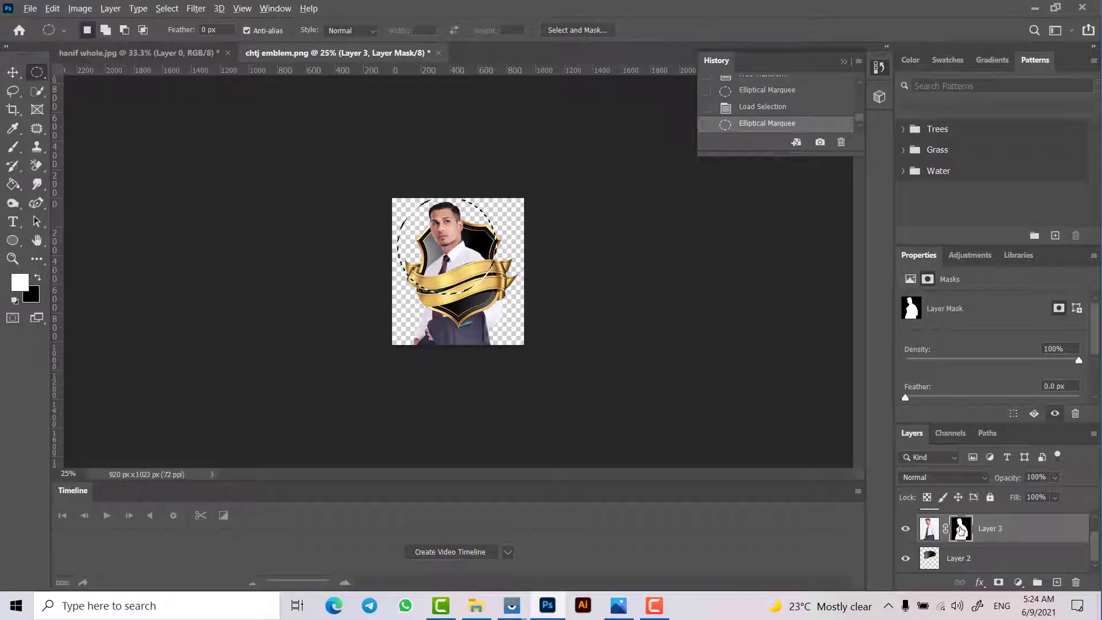
left_click(961, 529, "ctrl")
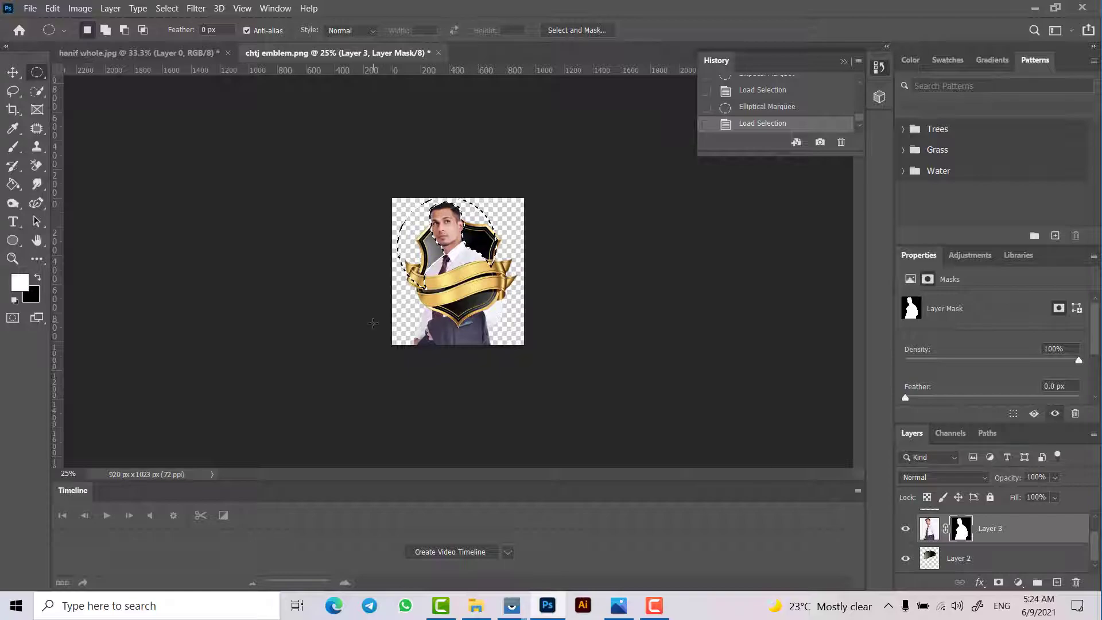
Invert the selection and paint Layer 3's mask black with a 75 px soft brush to hide the man's body below the ribbons.
left_click(167, 8)
left_click(178, 61)
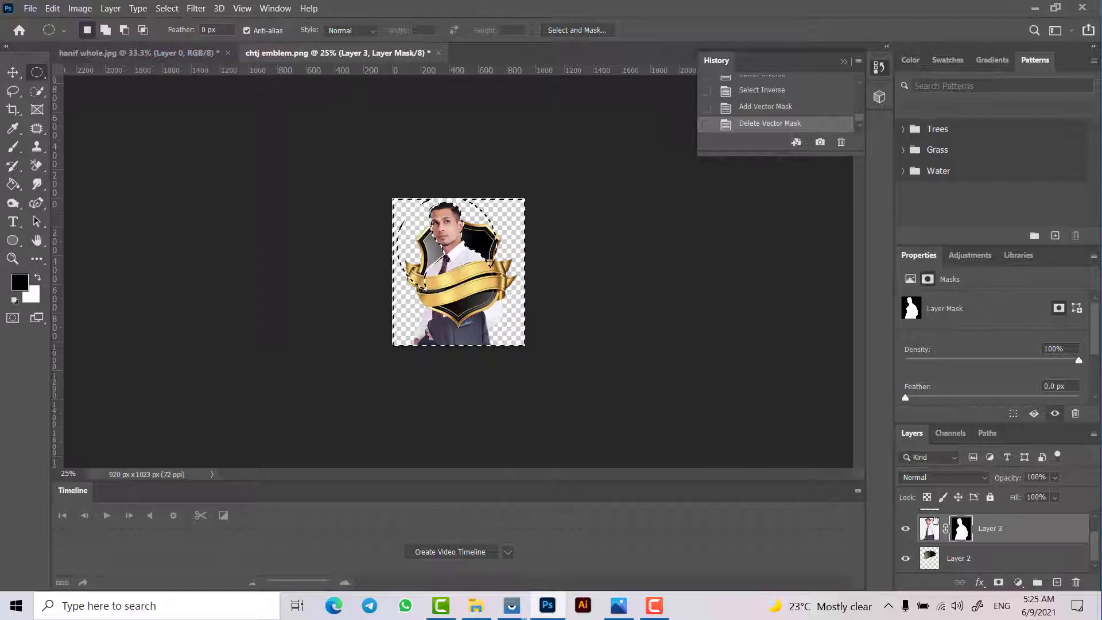
left_click(13, 147)
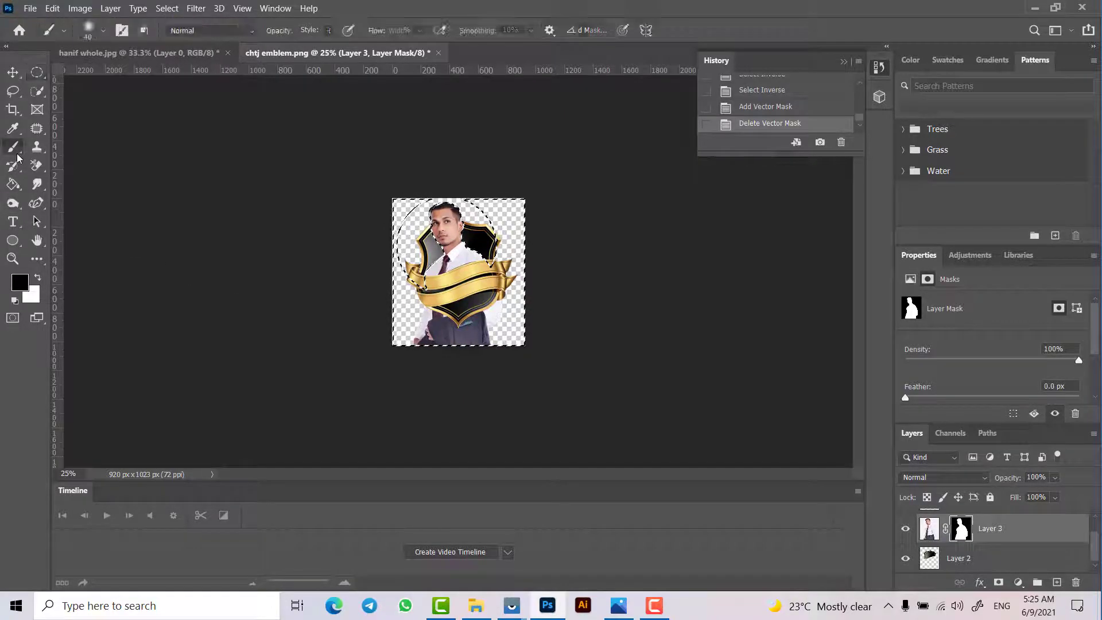
right_click(425, 326)
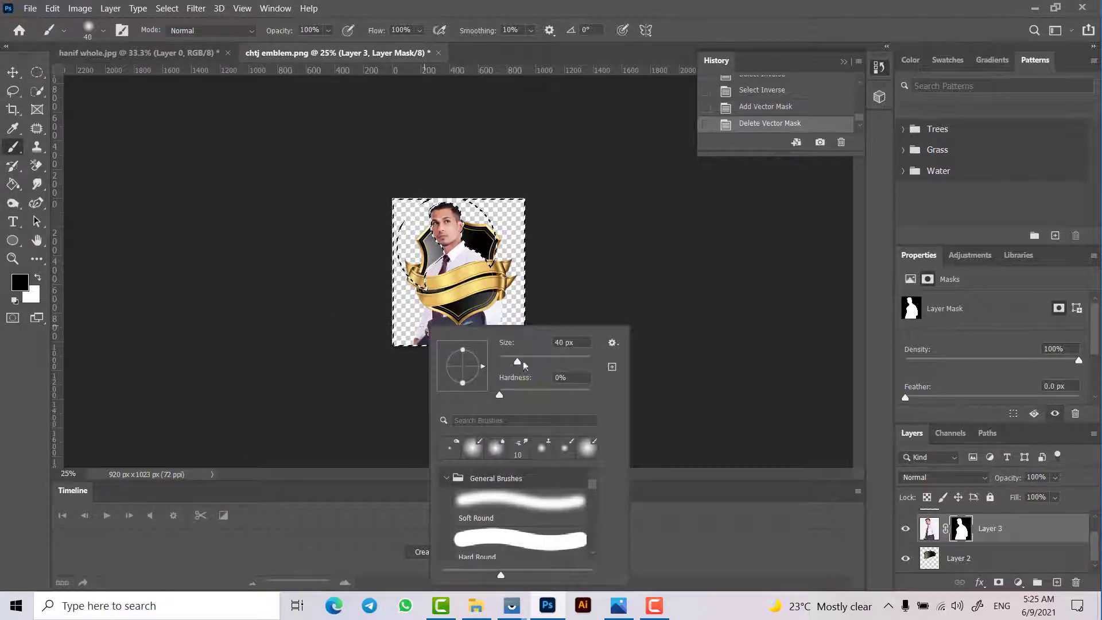
left_click_drag(519, 363, 535, 367)
mouse_move(429, 328)
left_mouse_down()
mouse_move(413, 305)
mouse_move(466, 326)
mouse_move(490, 322)
mouse_move(498, 311)
mouse_move(459, 326)
mouse_move(500, 304)
mouse_move(463, 334)
mouse_move(491, 341)
mouse_move(430, 335)
mouse_move(435, 349)
mouse_move(455, 344)
mouse_move(441, 315)
mouse_move(457, 326)
mouse_move(441, 330)
mouse_move(466, 322)
left_mouse_up()
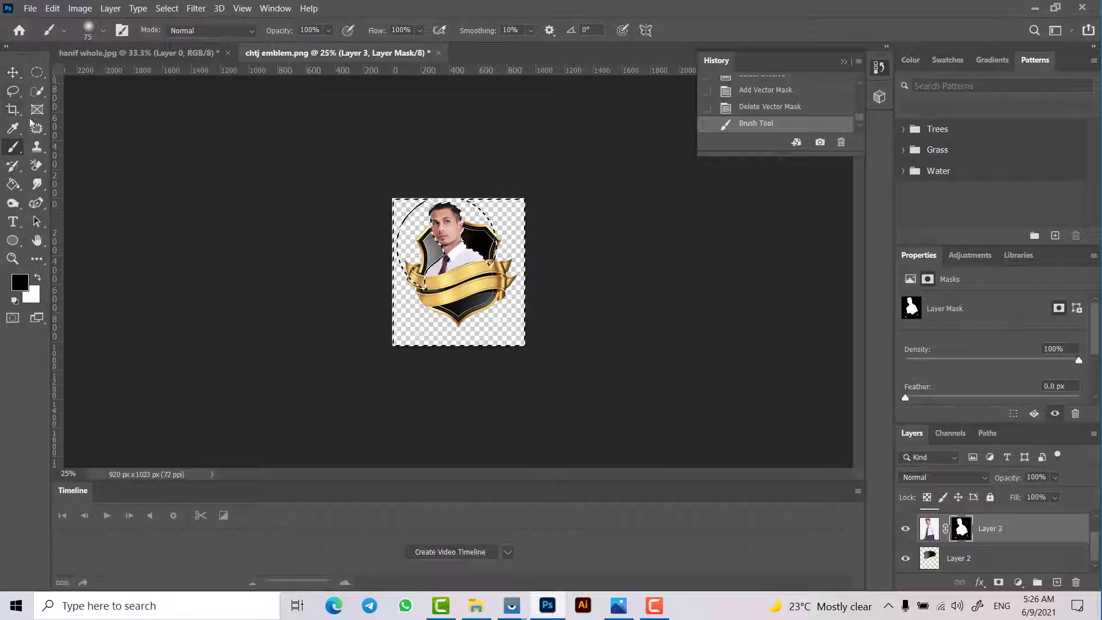
Switch to the Rectangular Marquee tool and clear the selection.
left_click(37, 73)
right_click(38, 75)
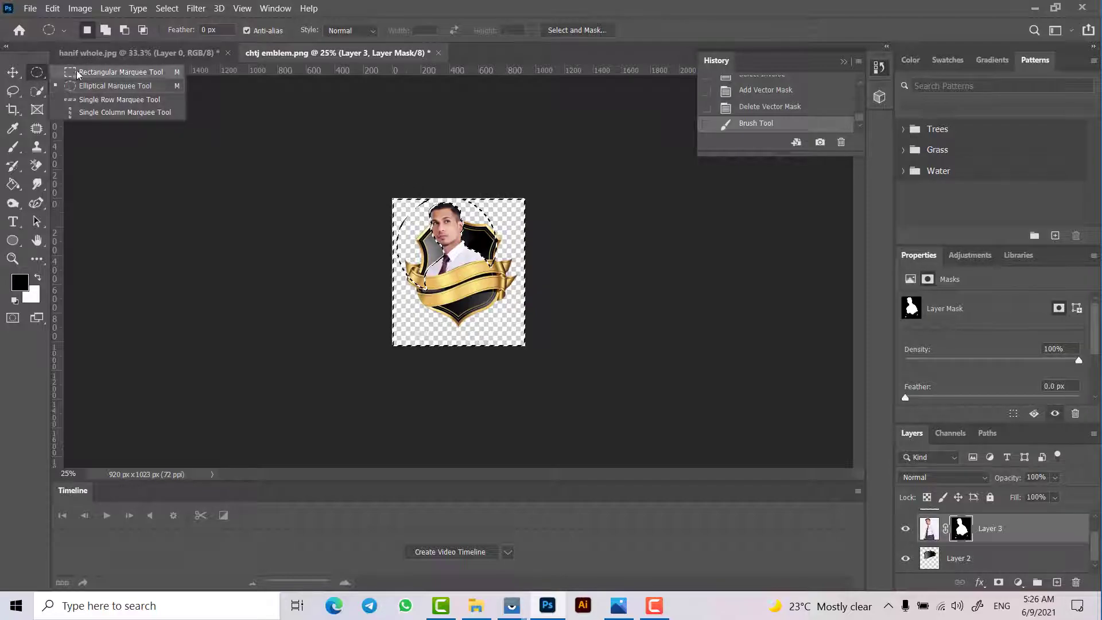
left_click(77, 70)
key("ctrl+d")
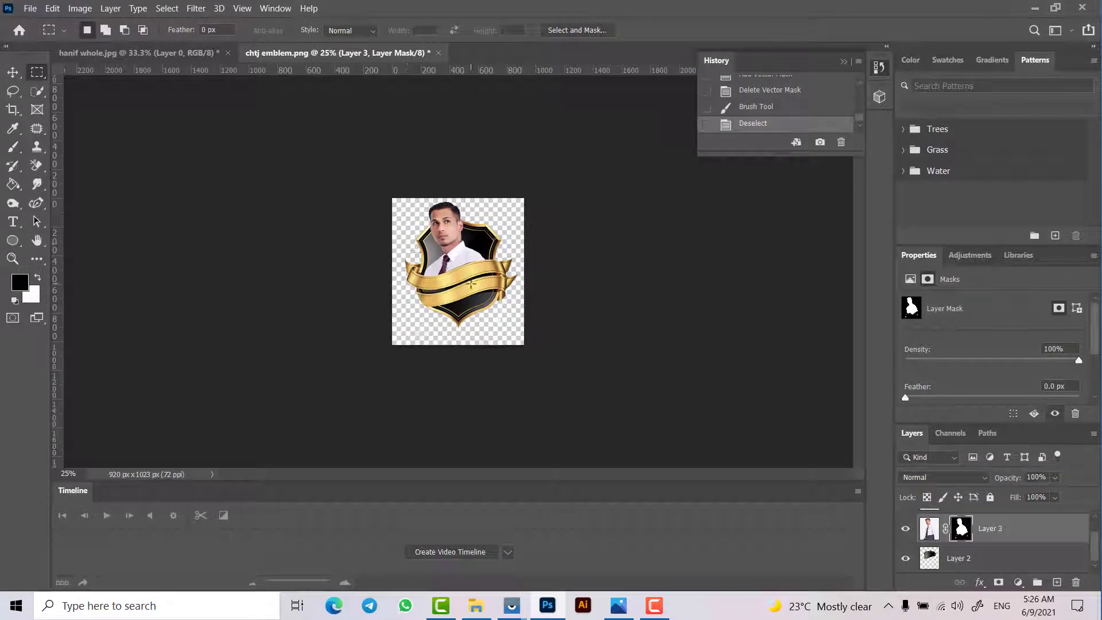
scroll(457, 274, "up", 3)
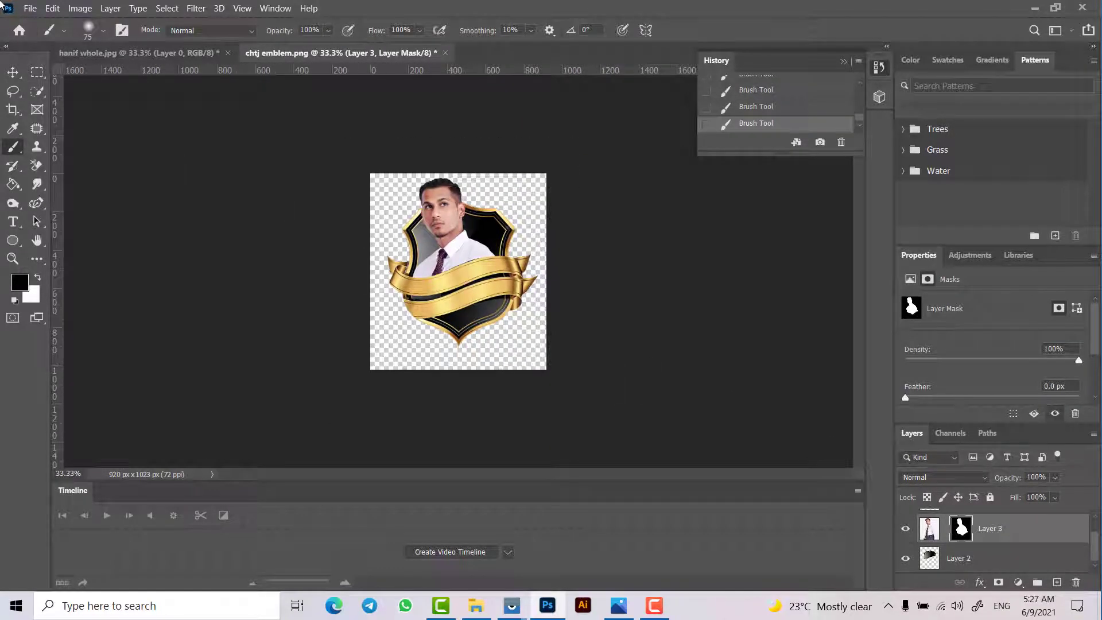
Save the finished composite as a copy on the computer in PNG format with the file name "emblem tutorial", accepting the PNG options.
left_click(29, 8)
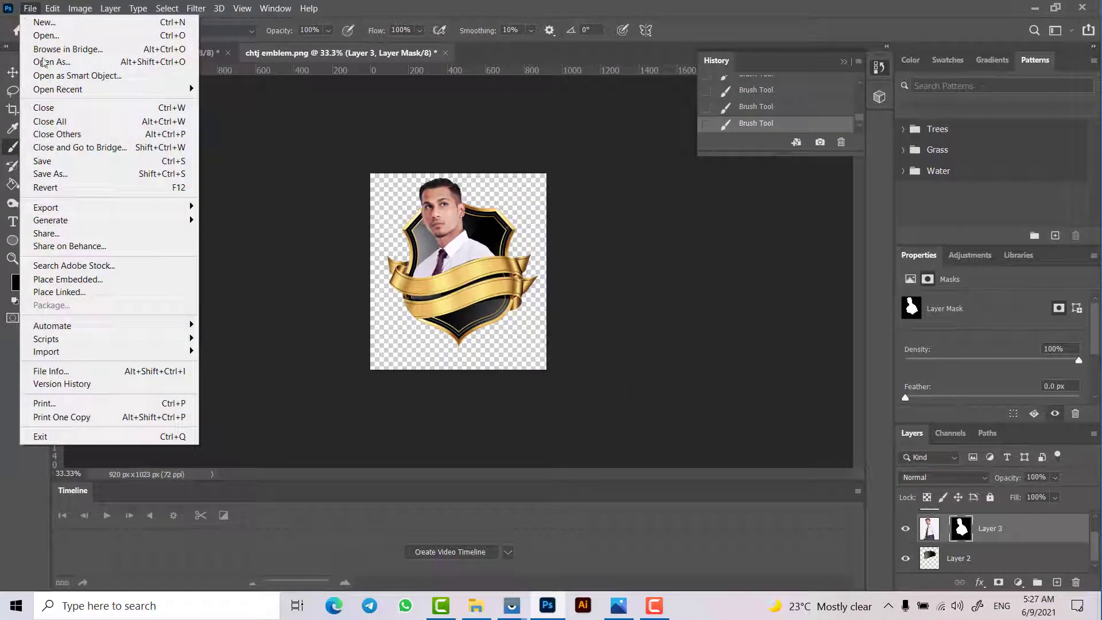
left_click(61, 176)
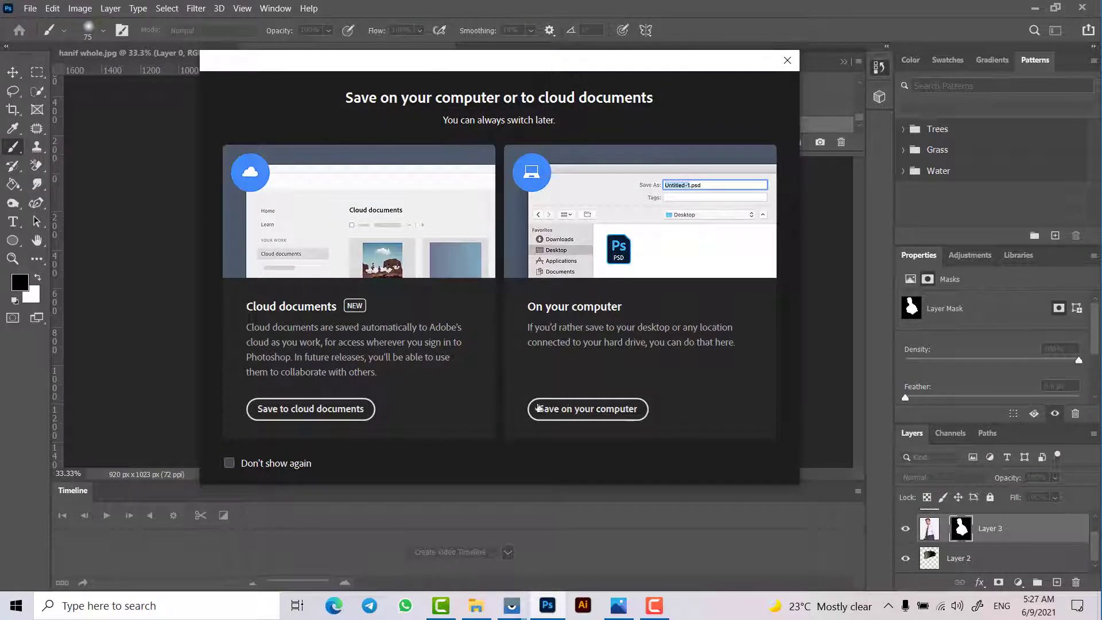
left_click(587, 409)
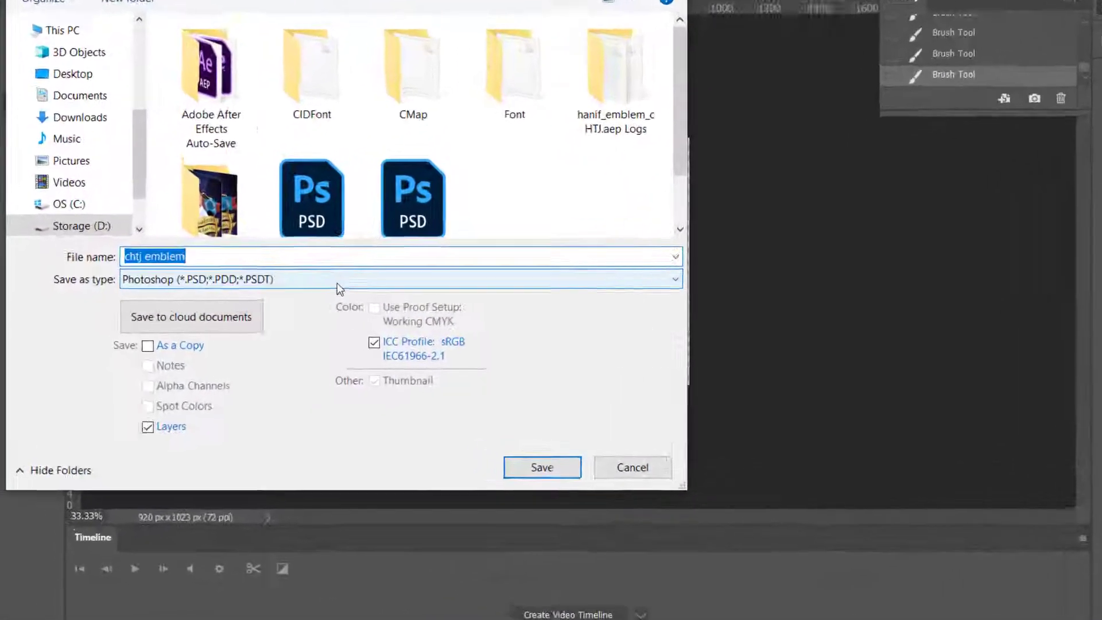
left_click(268, 287)
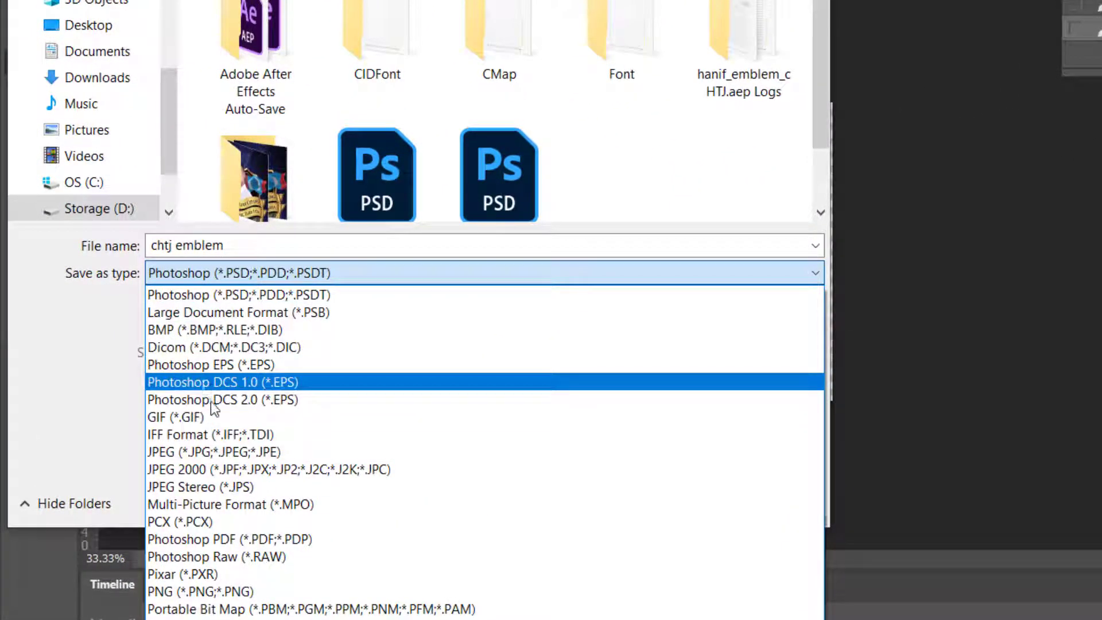
left_click(220, 589)
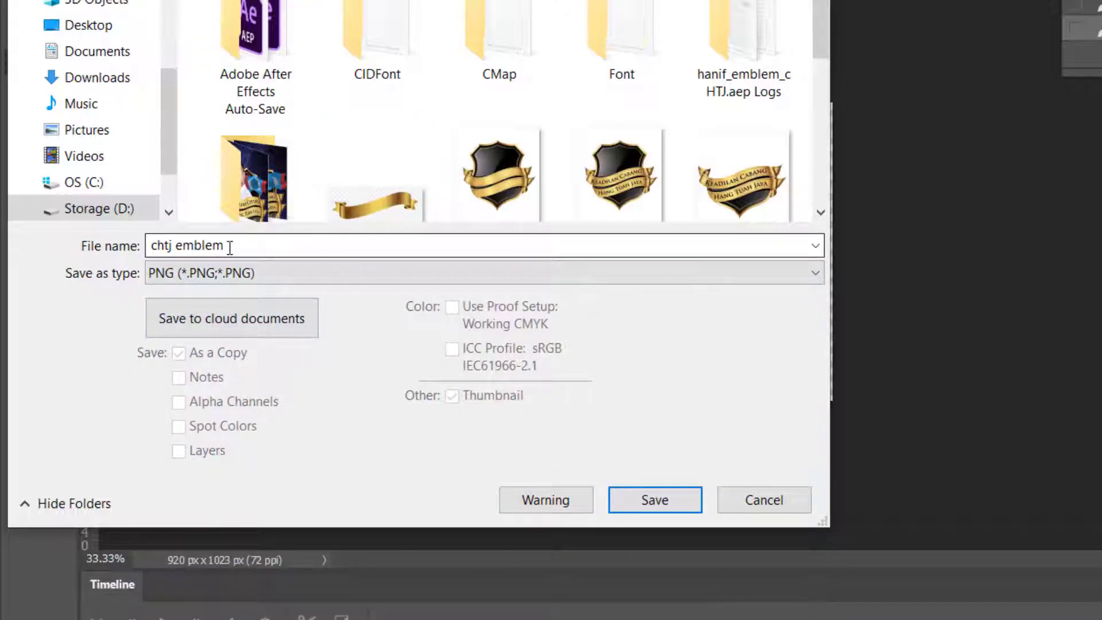
left_click_drag(230, 246, 91, 248)
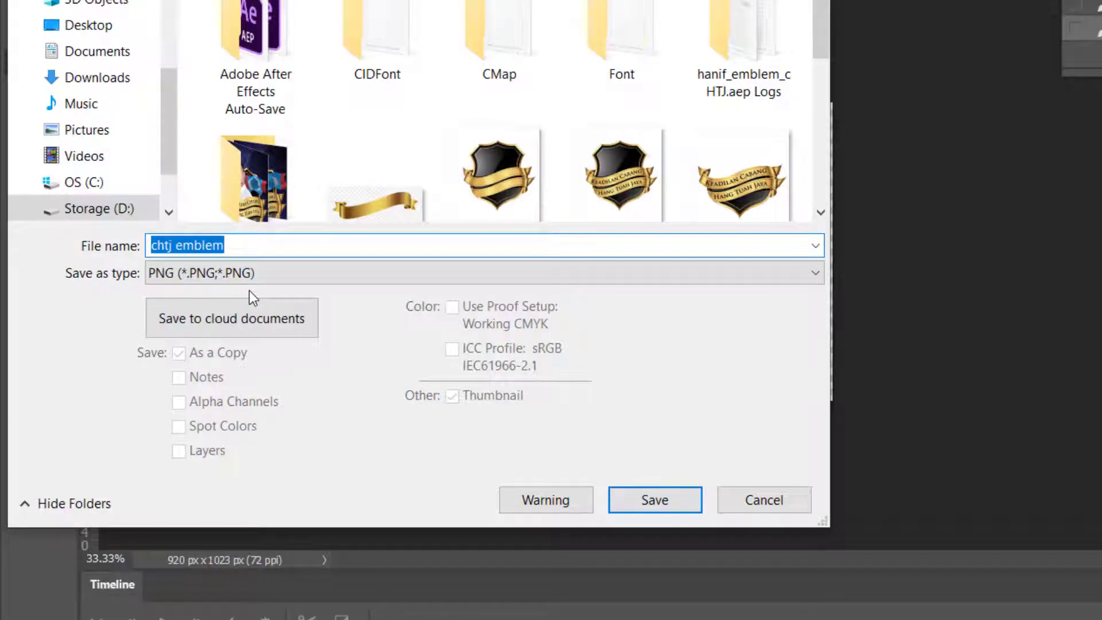
type("emb")
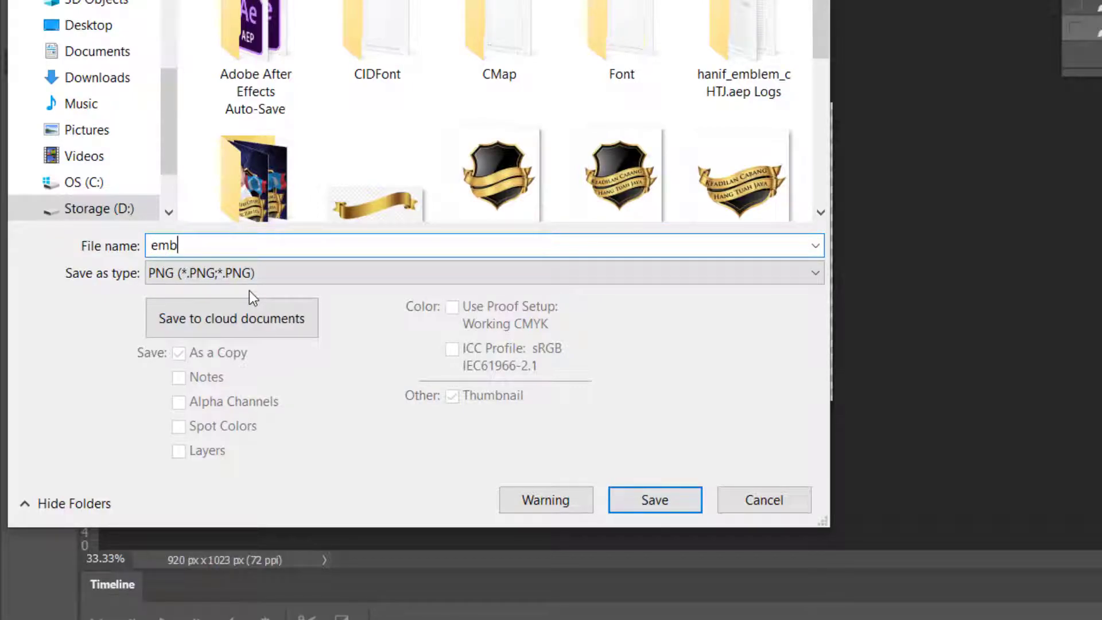
type("lem tutorial")
left_click(652, 503)
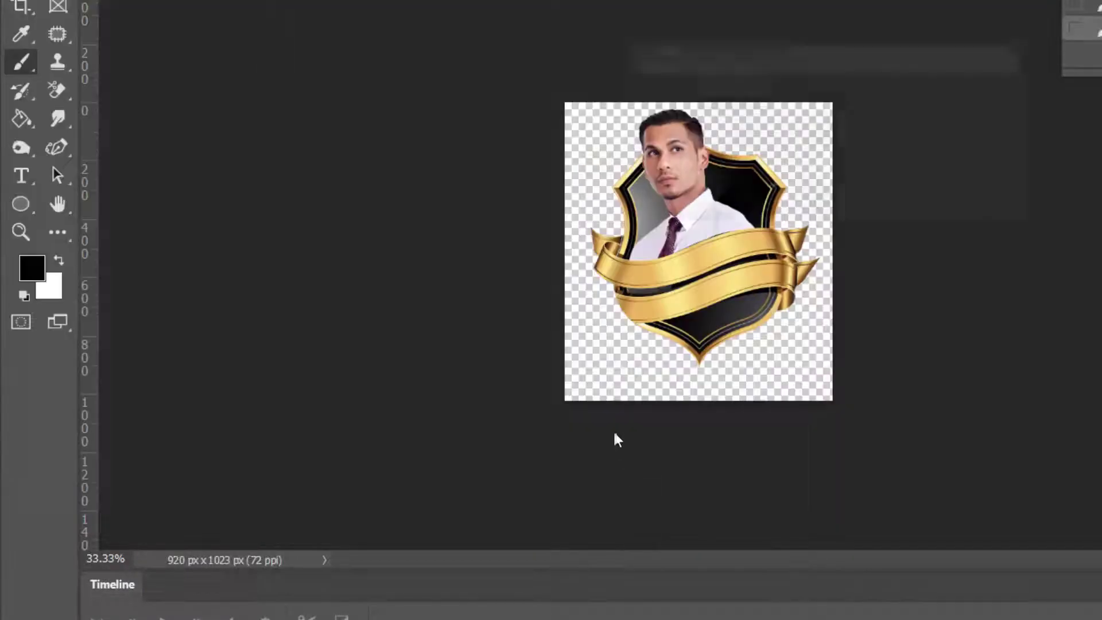
left_click(981, 98)
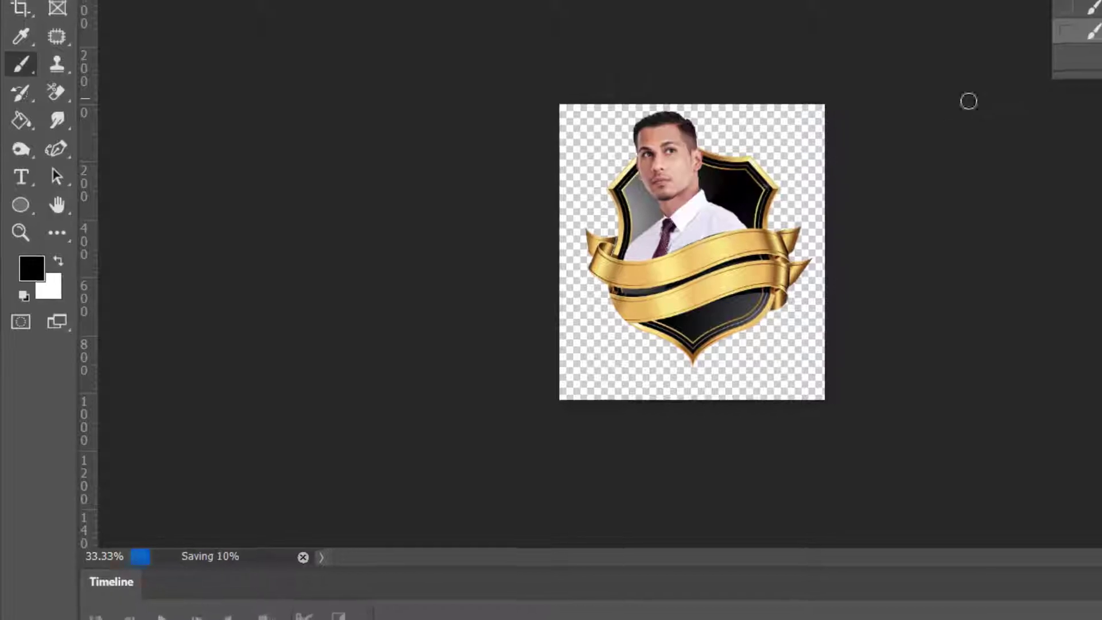